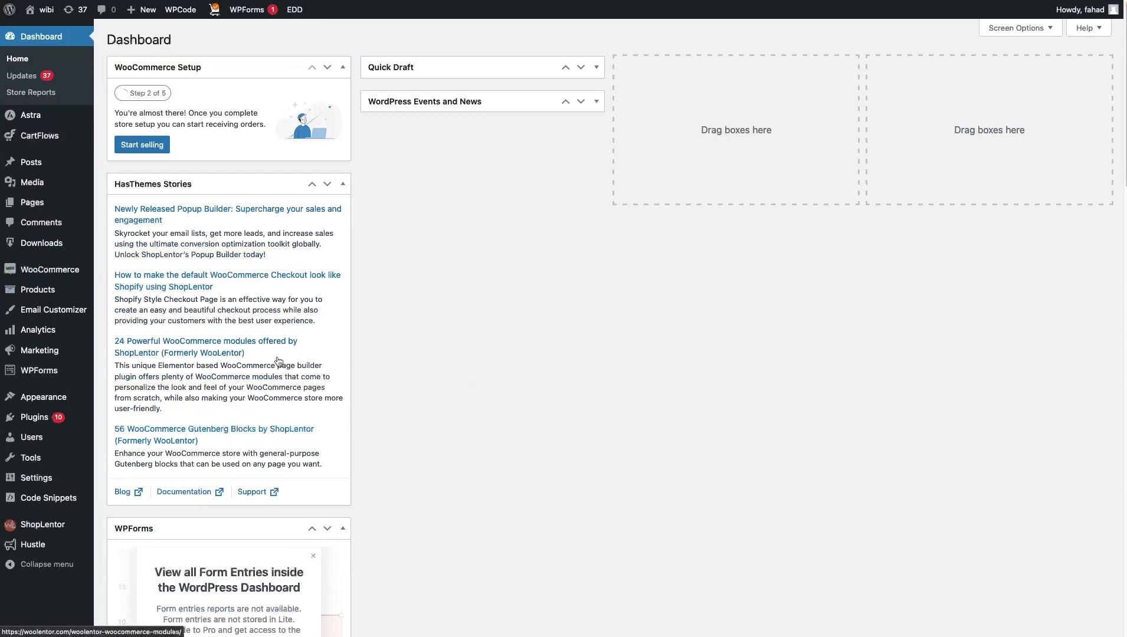
- Open the theme customizer and go to its Footer Builder section
{"action": "mouse_move", "coordinate": [60, 401]}
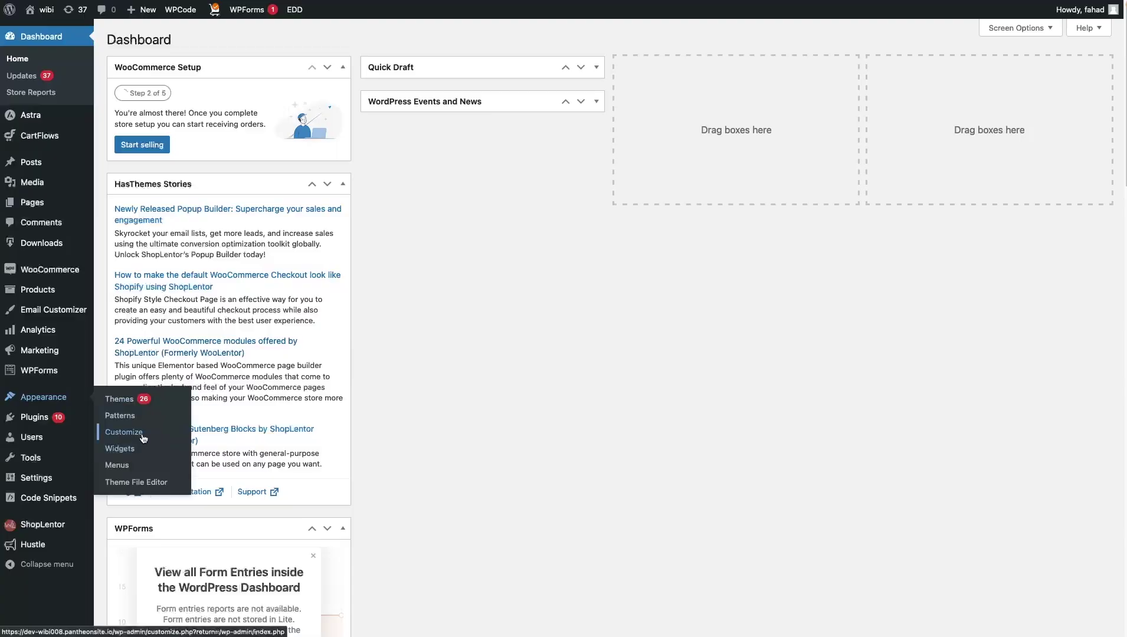
{"action": "left_click", "coordinate": [144, 438]}
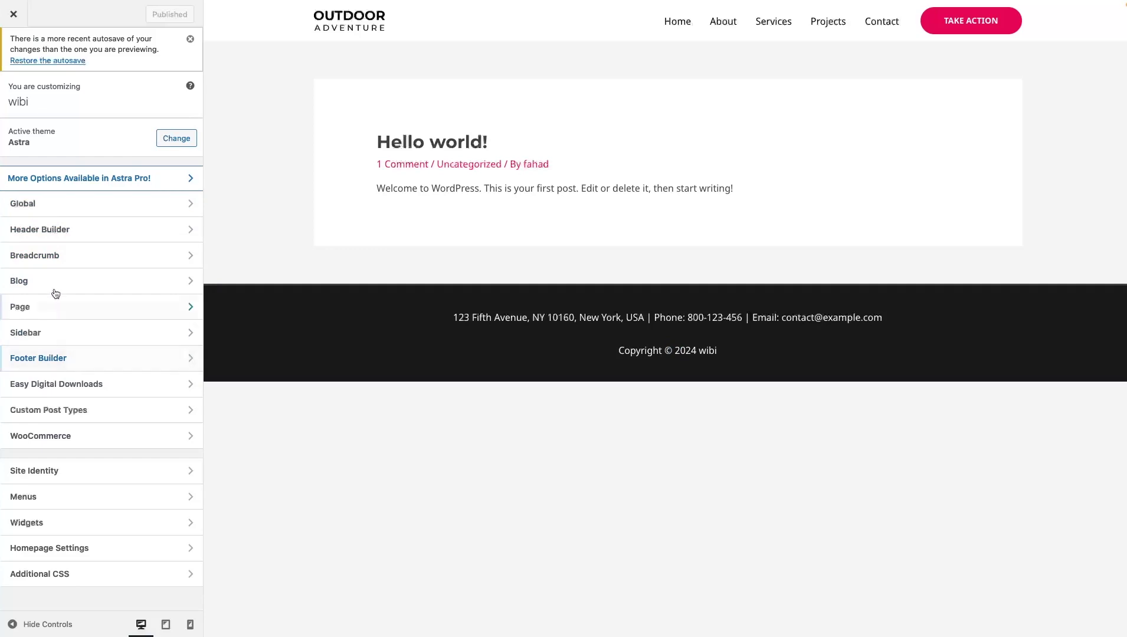
{"action": "left_click", "coordinate": [97, 362]}
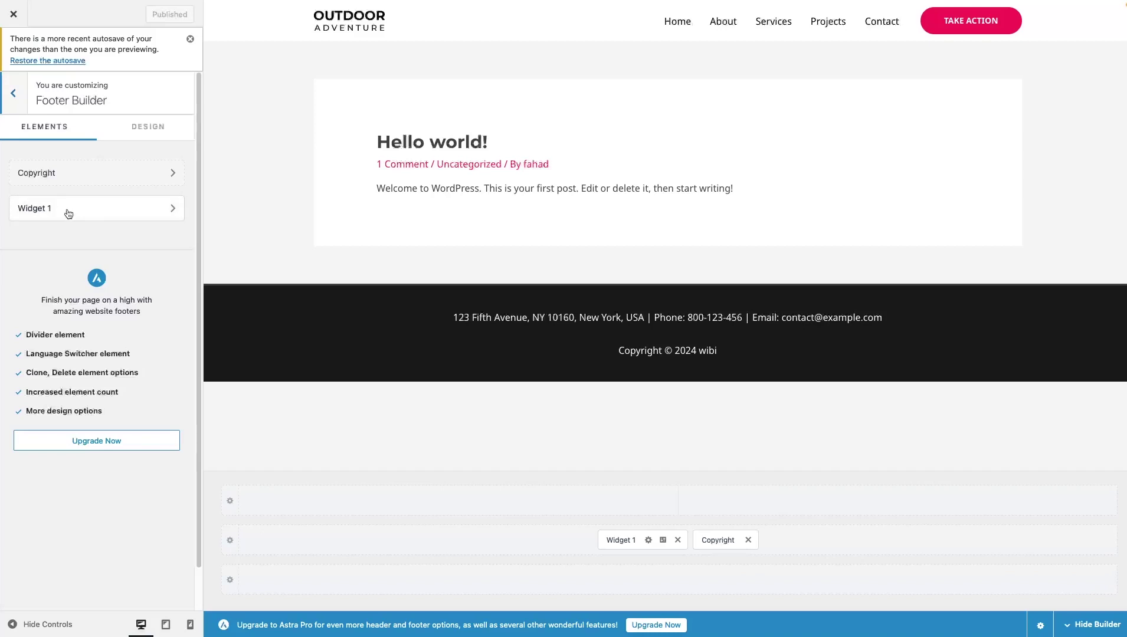
- Open the footer's Widget 1, dismiss the block widgets introduction, and view its contact text before returning to the Footer Builder
{"action": "left_click", "coordinate": [109, 214]}
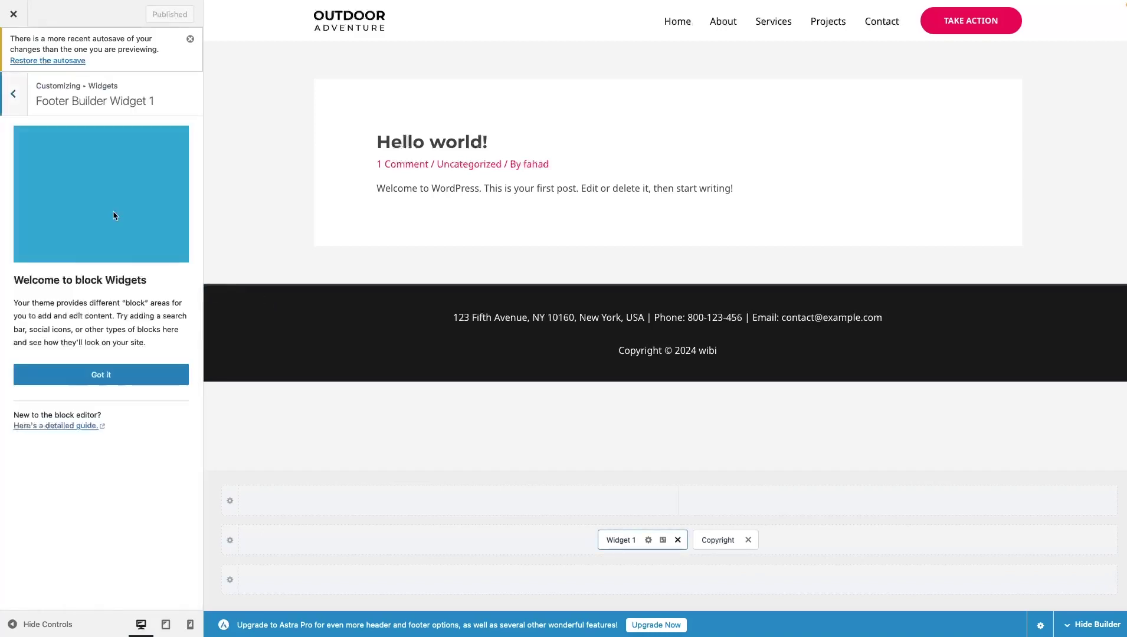
{"action": "left_click", "coordinate": [103, 376]}
{"action": "left_click", "coordinate": [60, 201]}
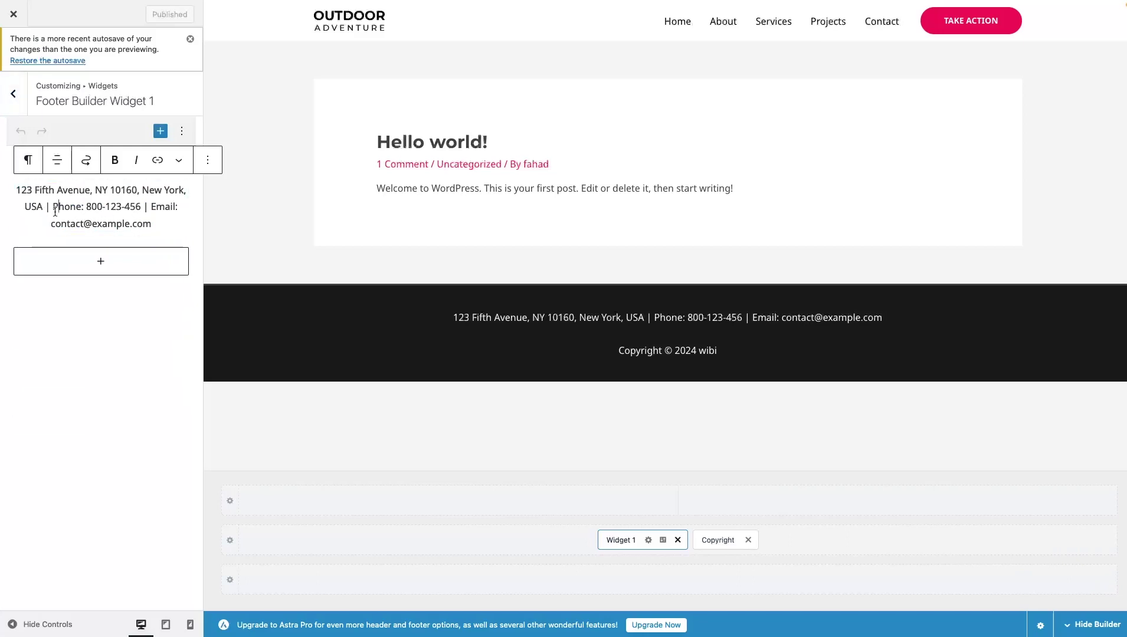
{"action": "left_click", "coordinate": [13, 94]}
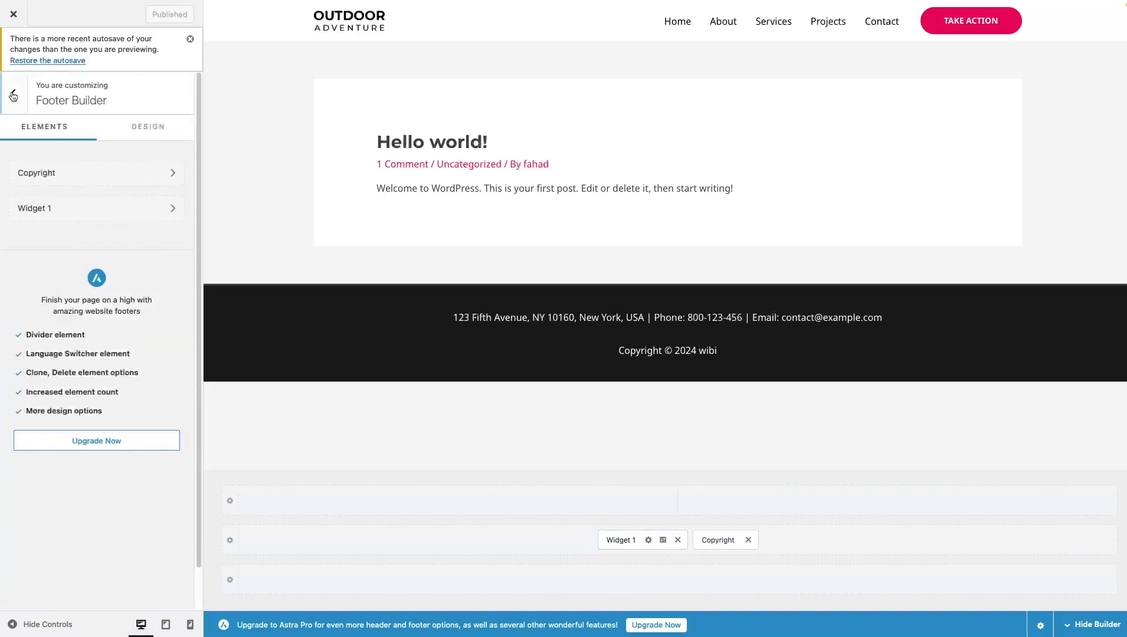
- Open the footer's Copyright element and toggle its desktop visibility off and back on
{"action": "left_click", "coordinate": [64, 184]}
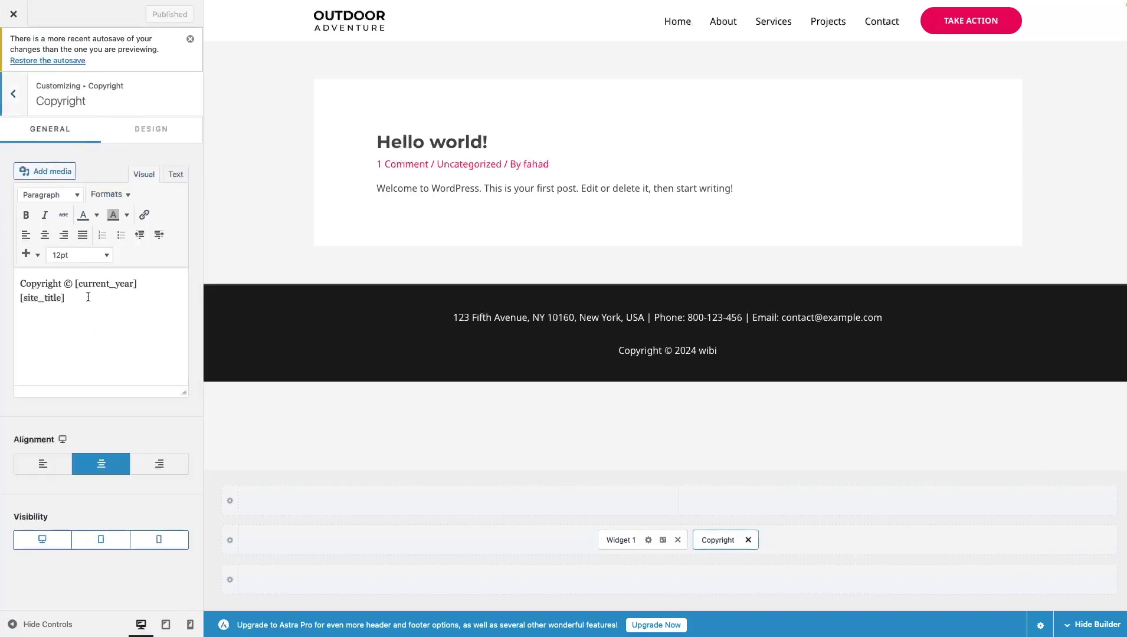
{"action": "left_click", "coordinate": [79, 300]}
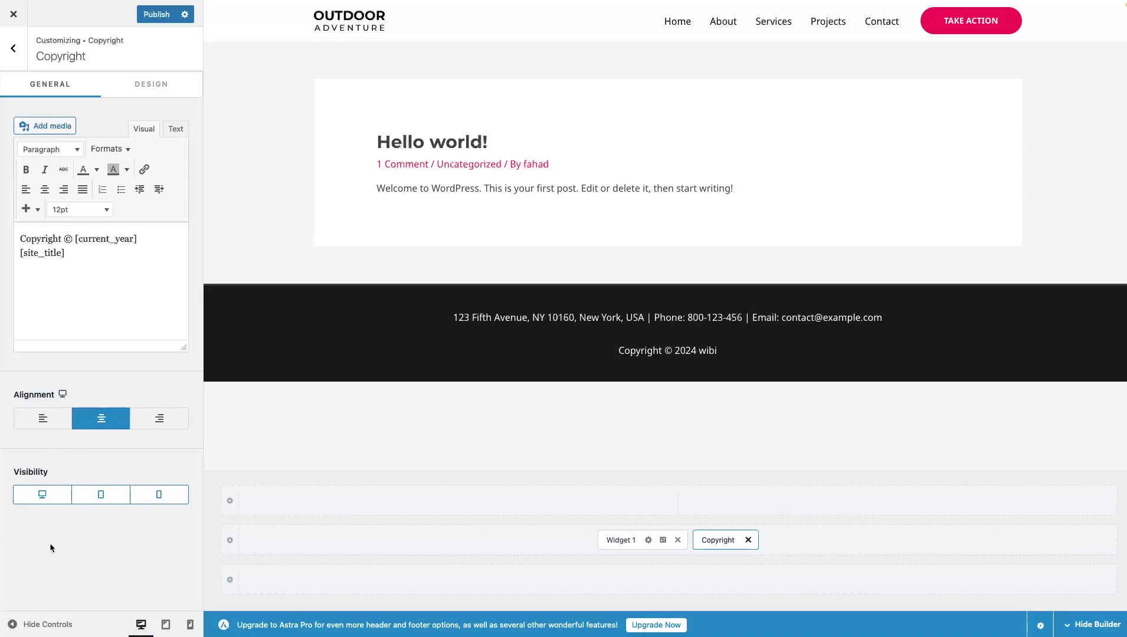
{"action": "left_click", "coordinate": [35, 498]}
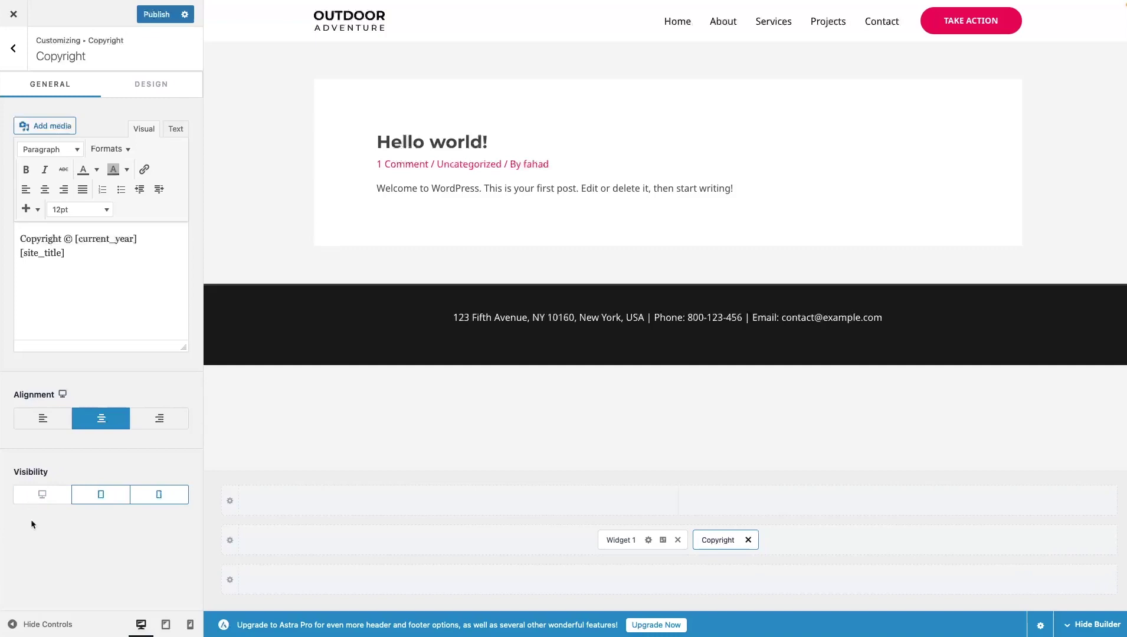
{"action": "left_click", "coordinate": [44, 489]}
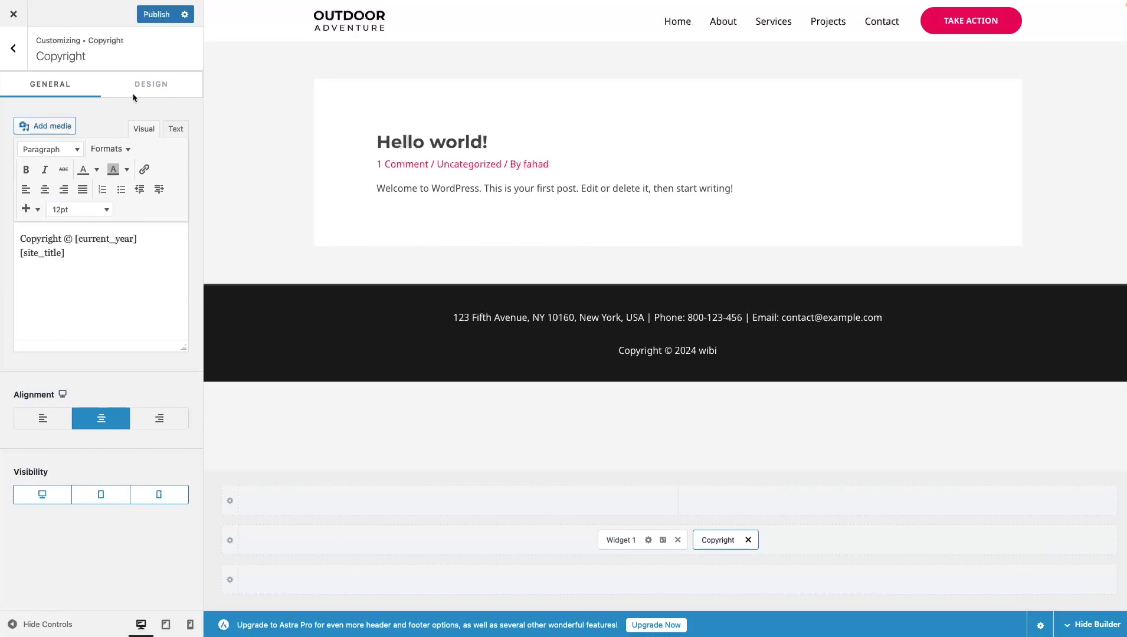
- Set the copyright text's tablet font size to 100 px and compare the desktop and tablet previews
{"action": "left_click", "coordinate": [159, 84]}
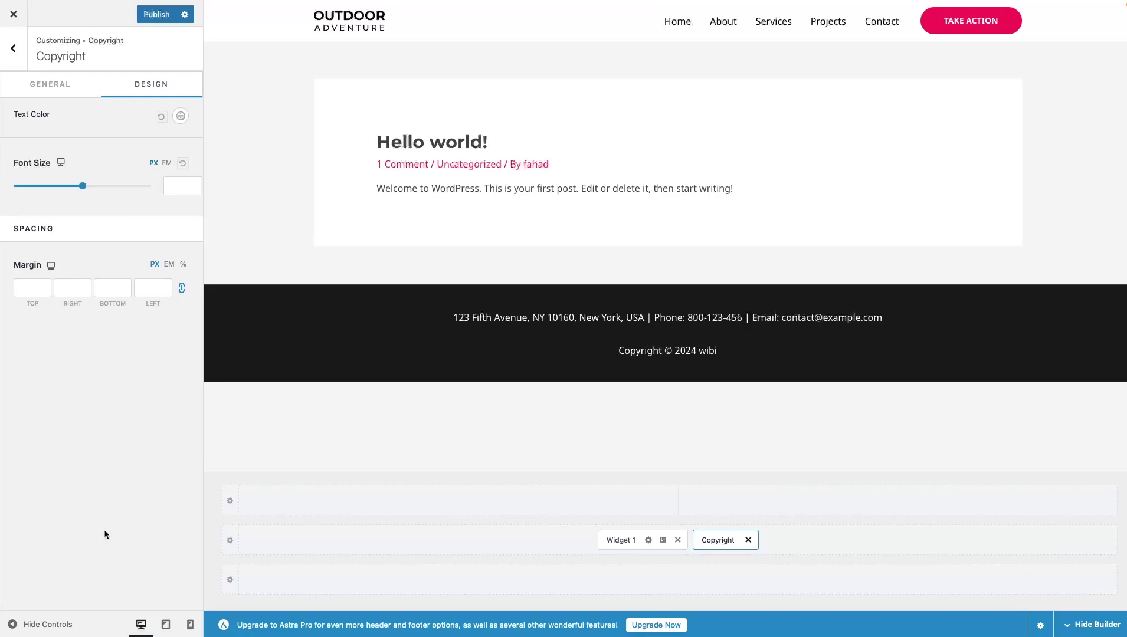
{"action": "left_click", "coordinate": [166, 626]}
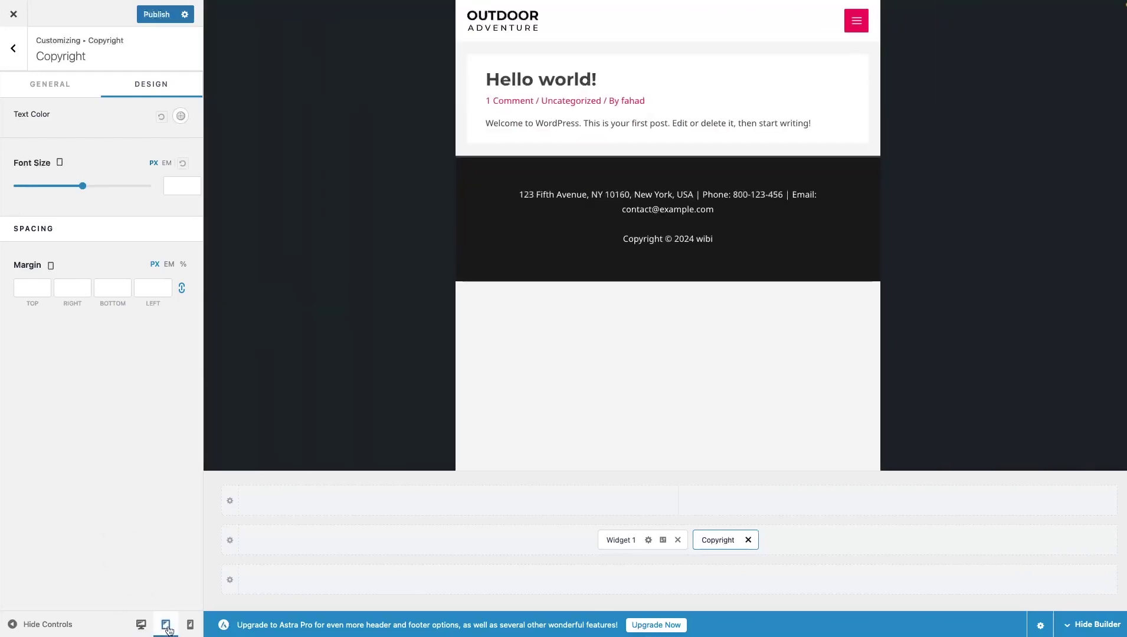
{"action": "left_click", "coordinate": [177, 192]}
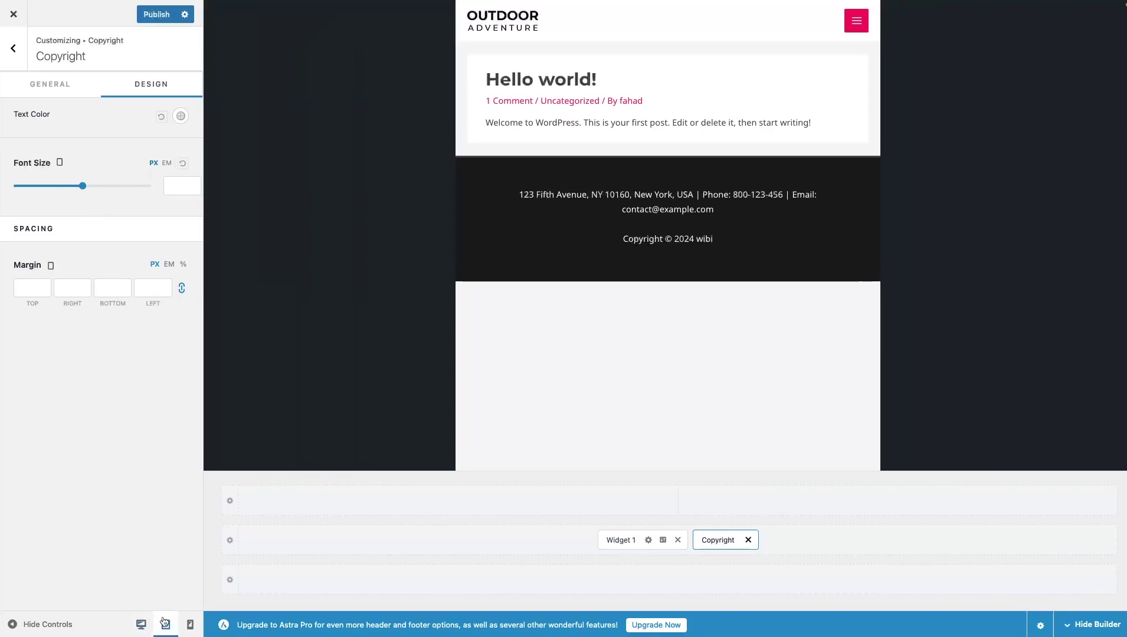
{"action": "left_click", "coordinate": [184, 185]}
{"action": "type", "text": "100"}
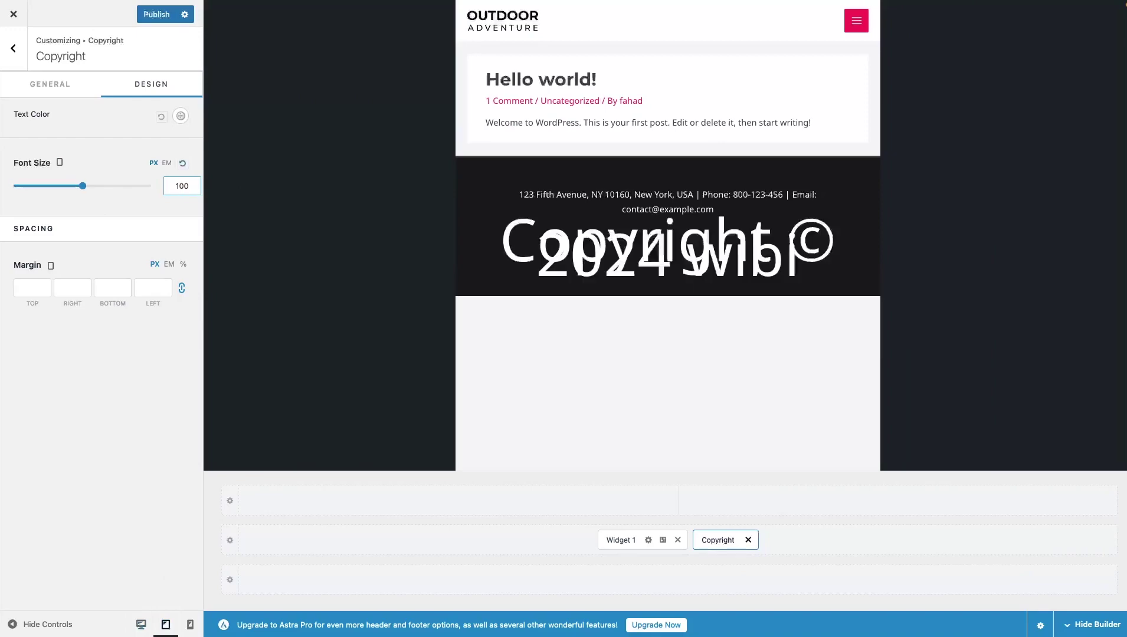
{"action": "left_click", "coordinate": [140, 624]}
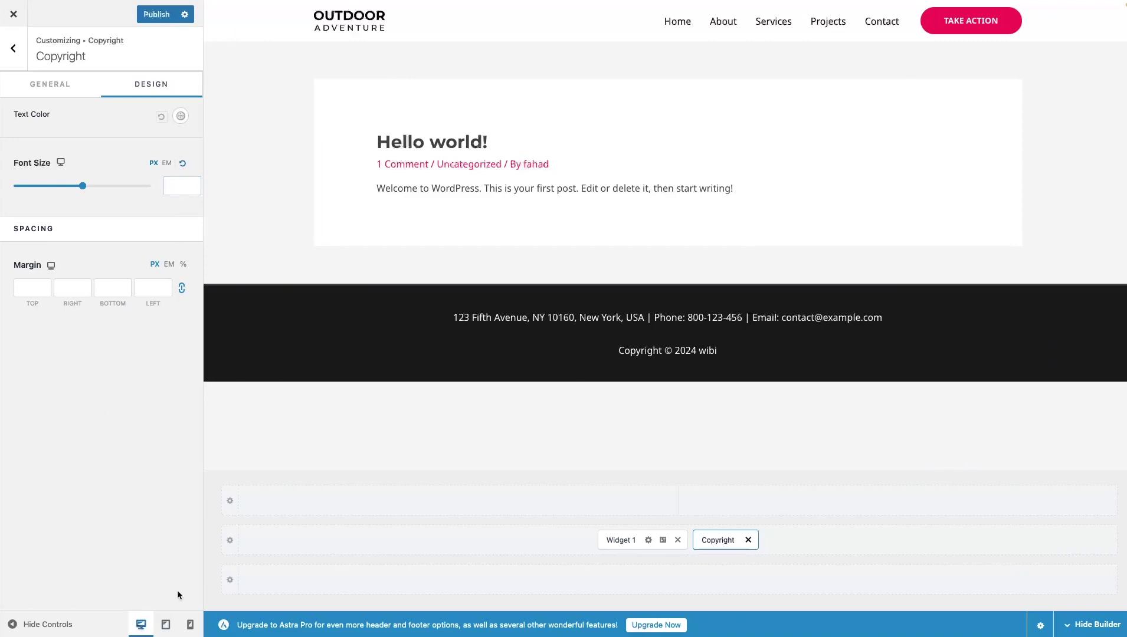
{"action": "left_click", "coordinate": [167, 625]}
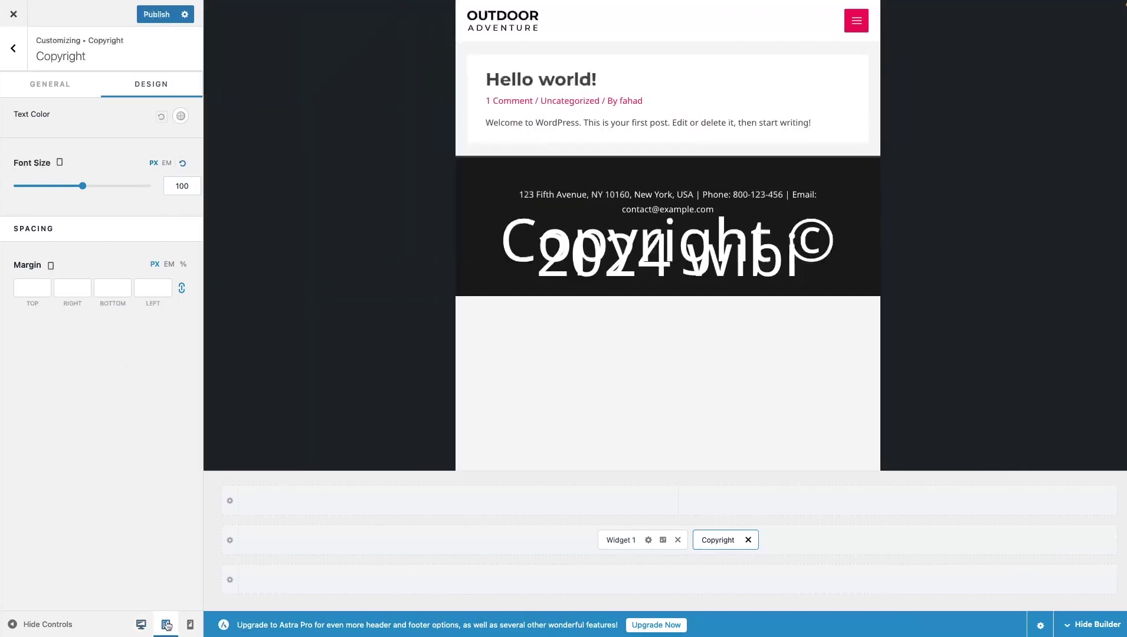
- Clear the copyright text's tablet font size and return to the Footer Builder
{"action": "double_click", "coordinate": [183, 188]}
{"action": "key", "text": "BackSpace"}
{"action": "left_click", "coordinate": [99, 479]}
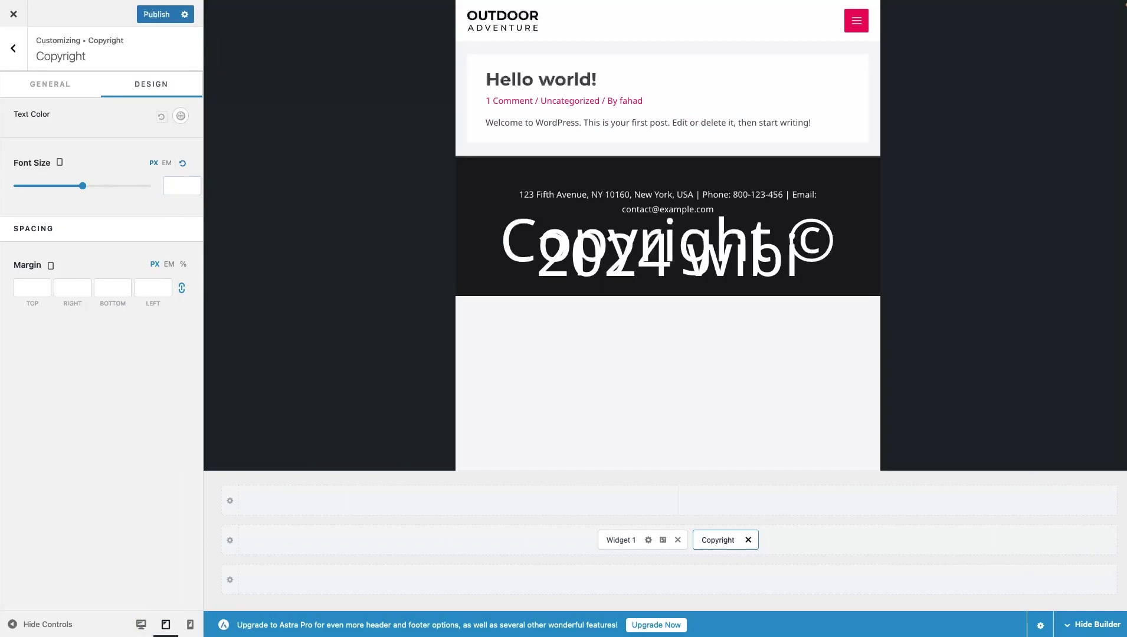
{"action": "left_click", "coordinate": [12, 49]}
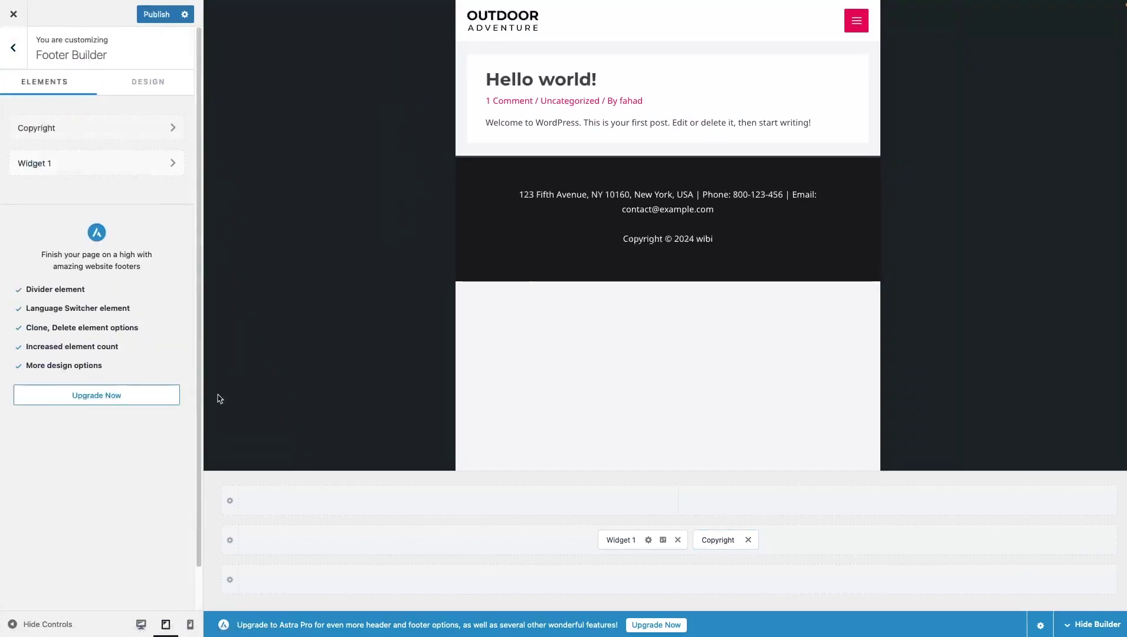
- Move the Copyright element into the lowest footer row and view the elements available for the middle row
{"action": "mouse_move", "coordinate": [278, 569]}
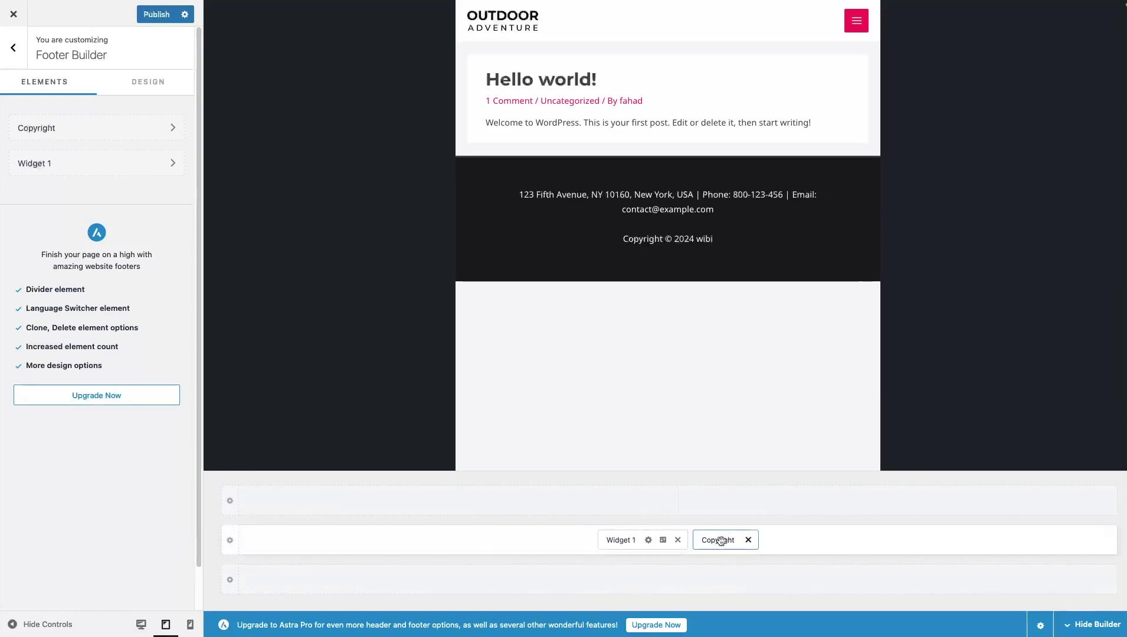
{"action": "left_click_drag", "start_coordinate": [718, 539], "coordinate": [695, 583]}
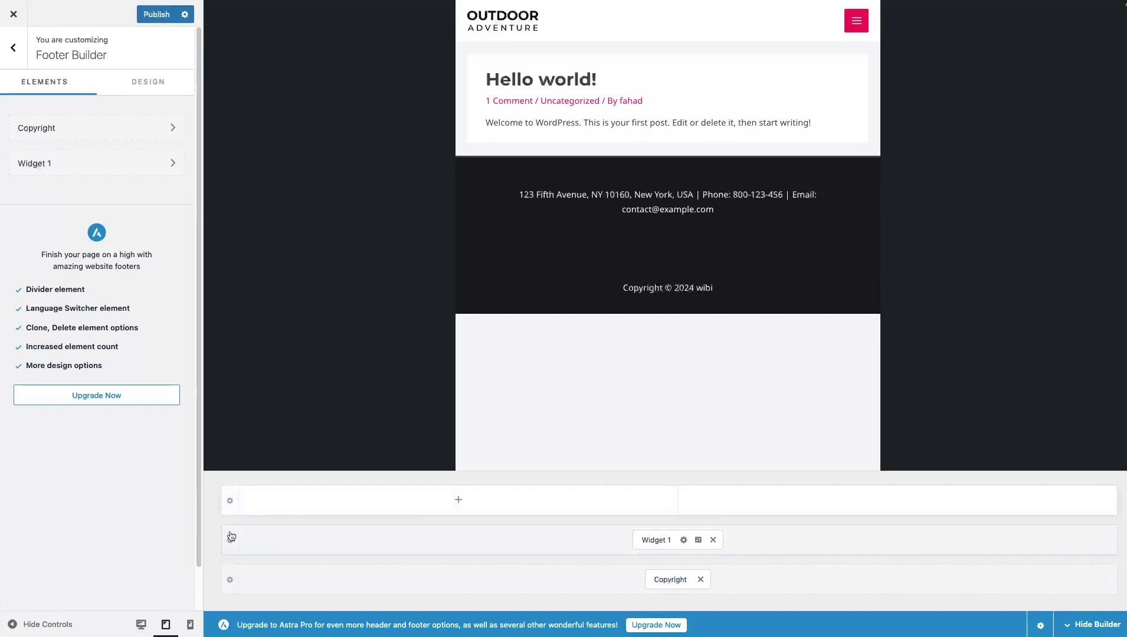
{"action": "left_click", "coordinate": [355, 553]}
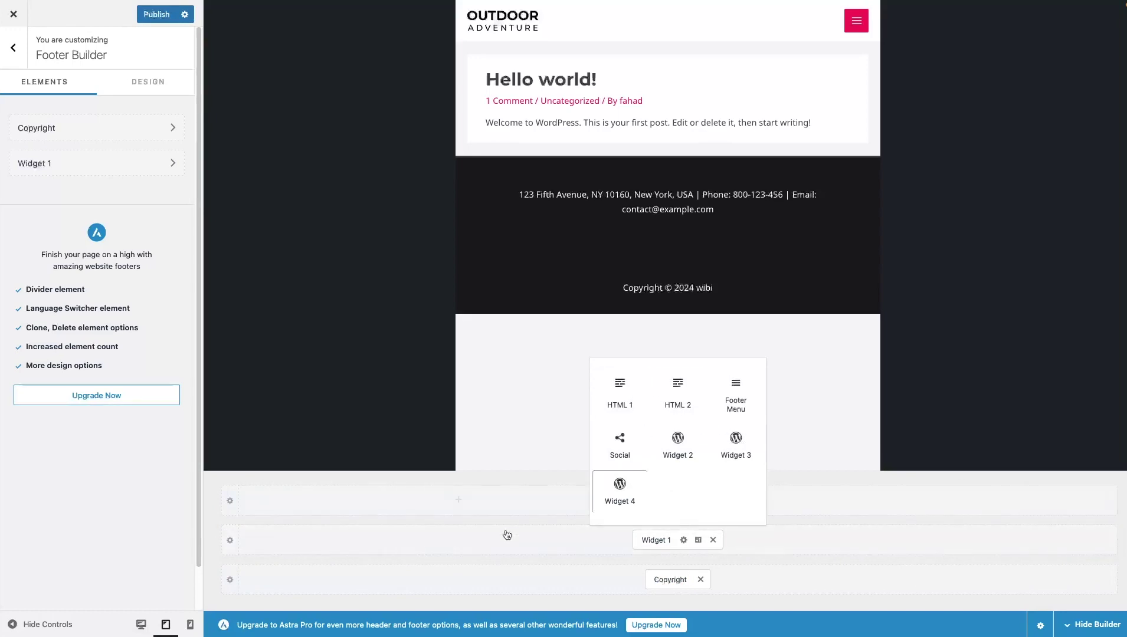
{"action": "left_click", "coordinate": [203, 531]}
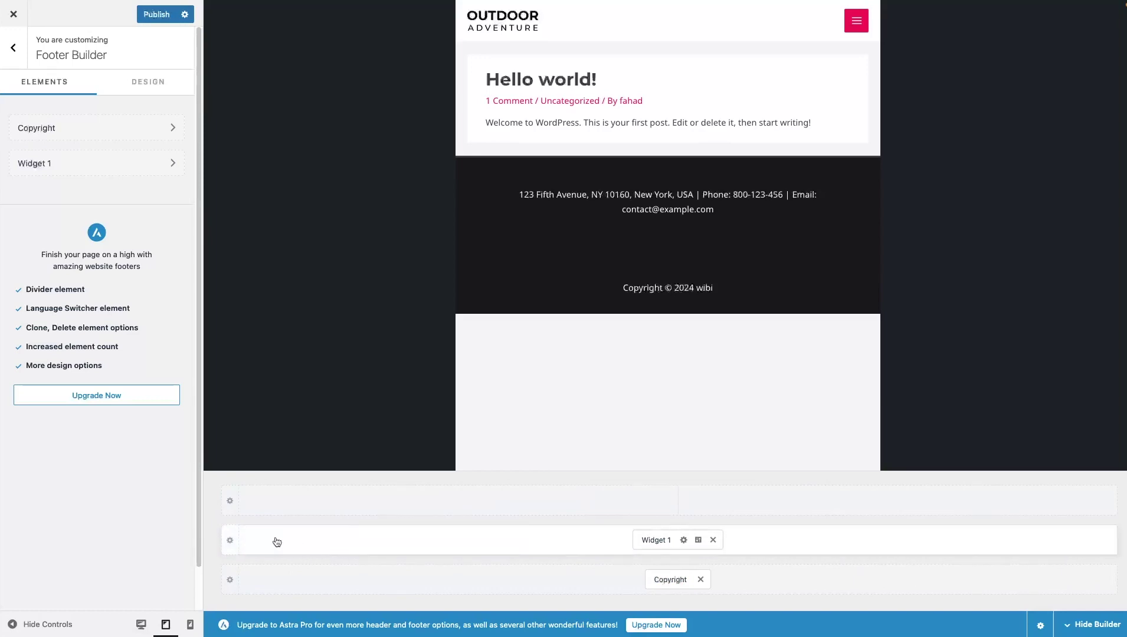
- Set the Primary Footer row to three columns with the equal-width layout
{"action": "left_click", "coordinate": [230, 542]}
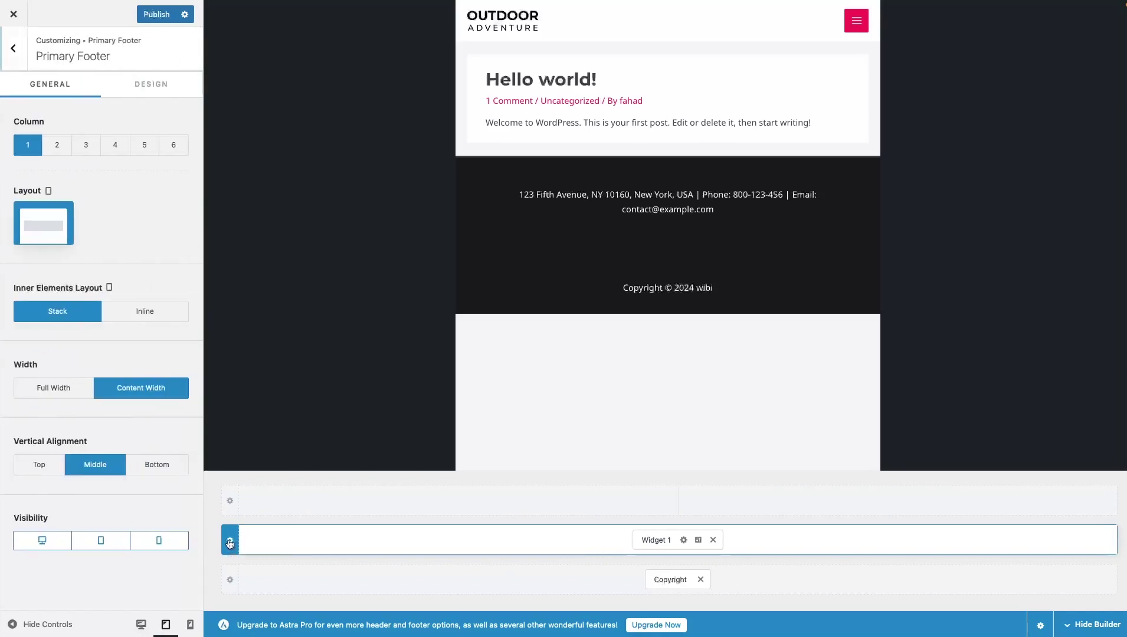
{"action": "left_click", "coordinate": [58, 146]}
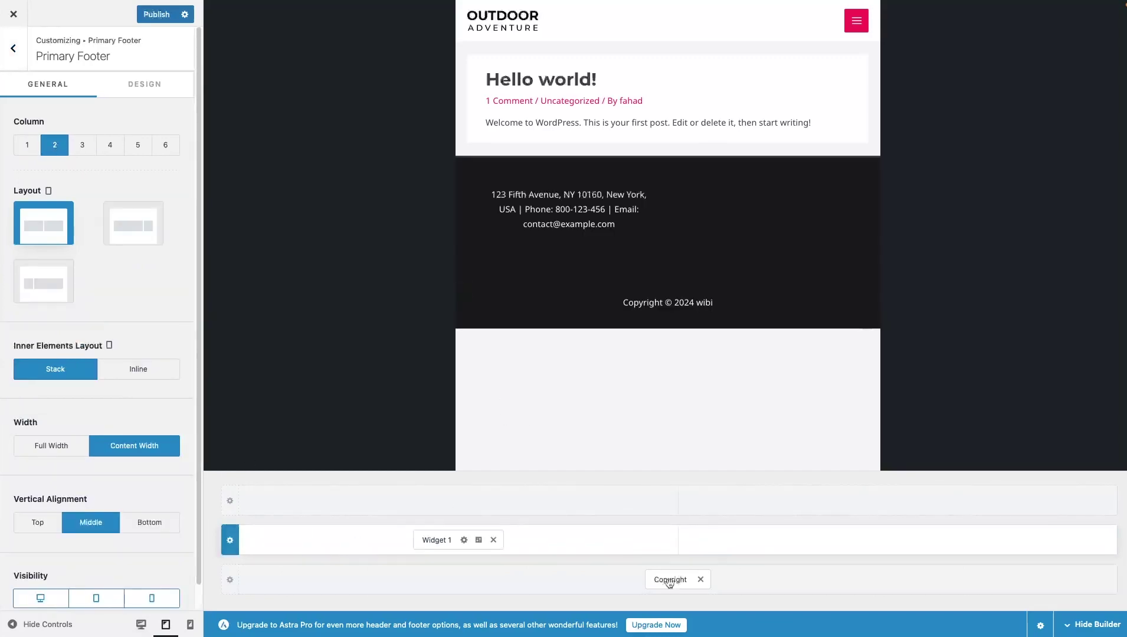
{"action": "left_click", "coordinate": [109, 148]}
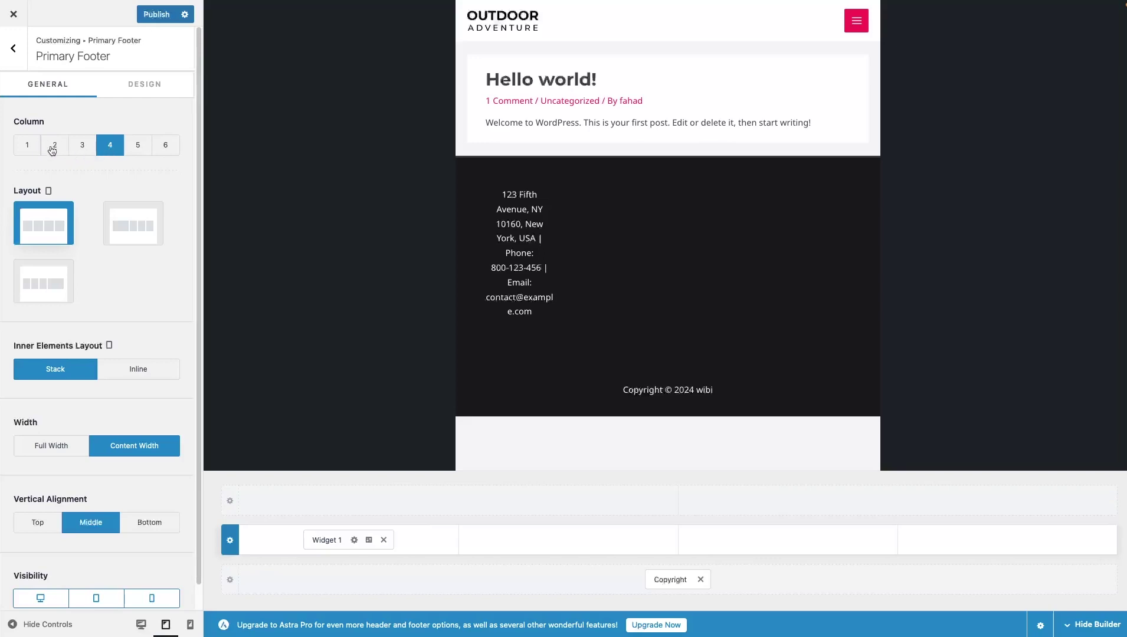
{"action": "left_click", "coordinate": [81, 150]}
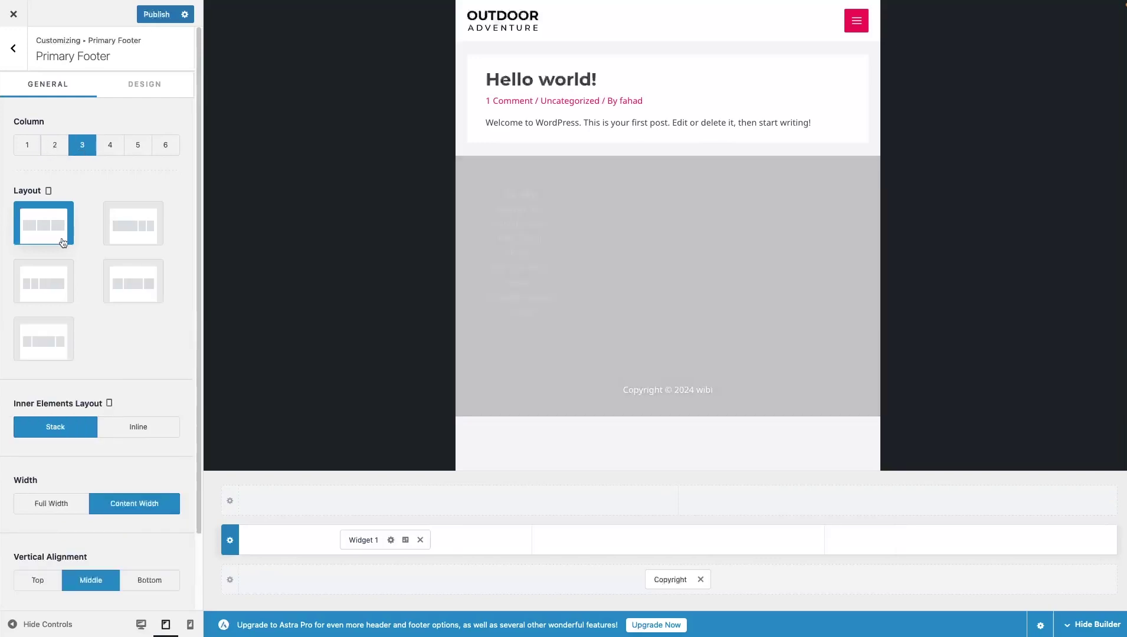
{"action": "left_click", "coordinate": [53, 221]}
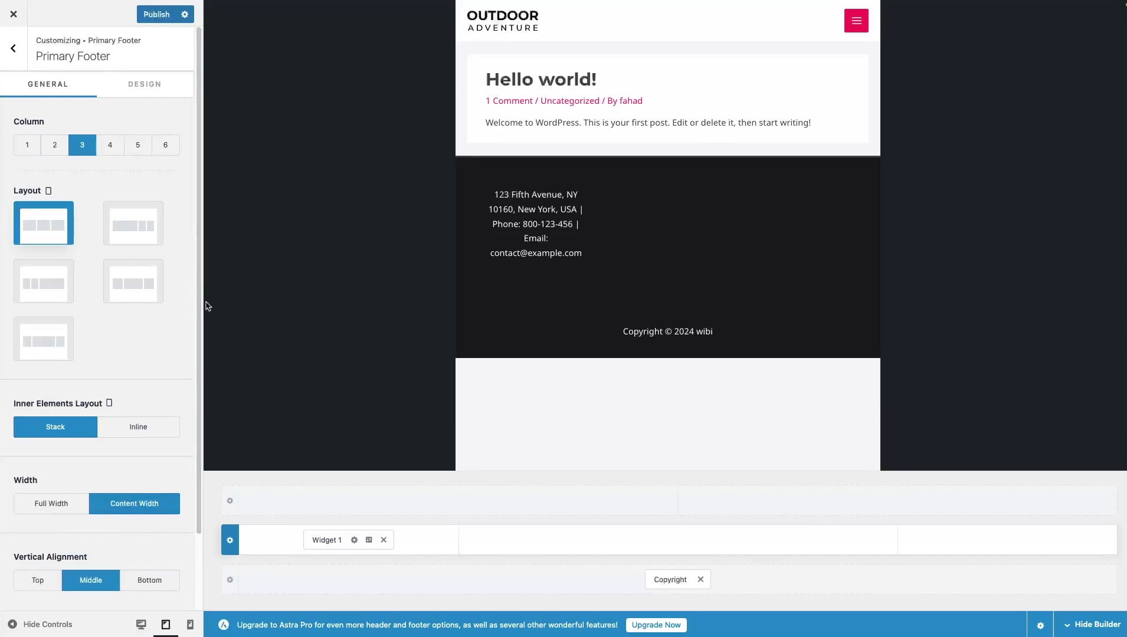
- Delete the address and contact text from the footer's Widget 1
{"action": "left_click", "coordinate": [330, 540]}
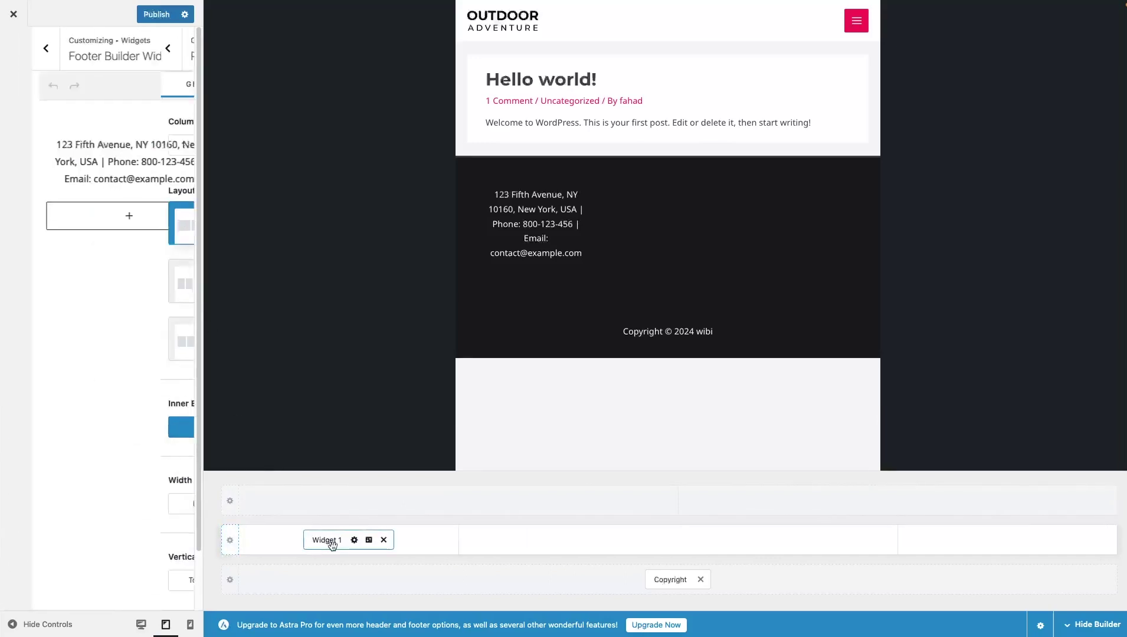
{"action": "left_click_drag", "start_coordinate": [160, 181], "coordinate": [2, 131]}
{"action": "key", "text": "BackSpace"}
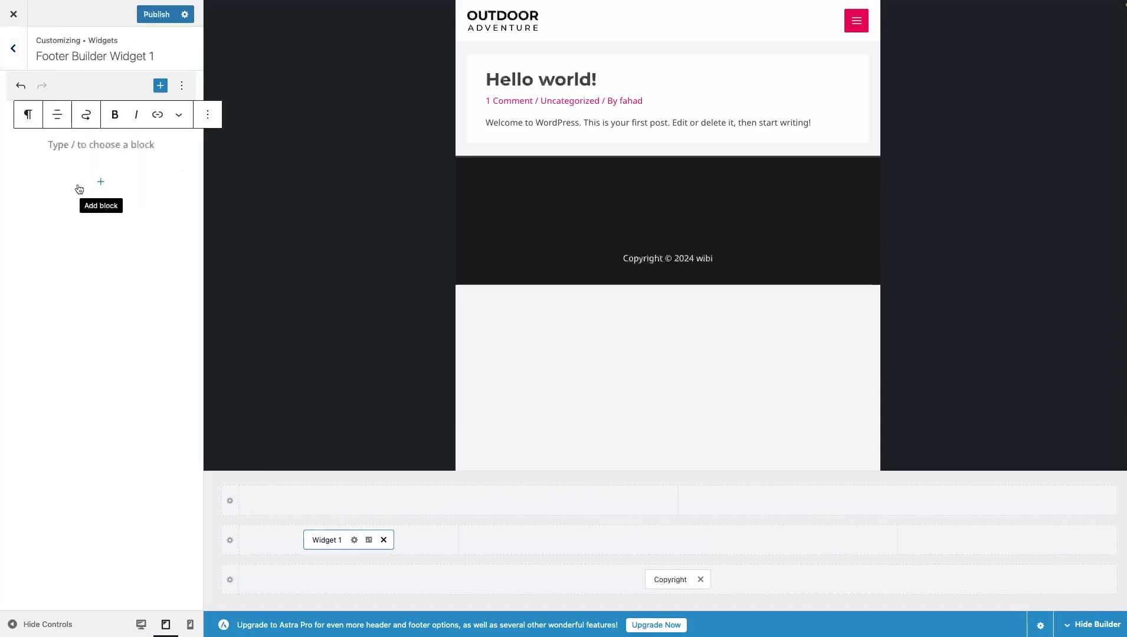
- Add a Navigation Menu block to Widget 1, assign it the menu named Menu, and title it Quick Links
{"action": "left_click", "coordinate": [93, 185]}
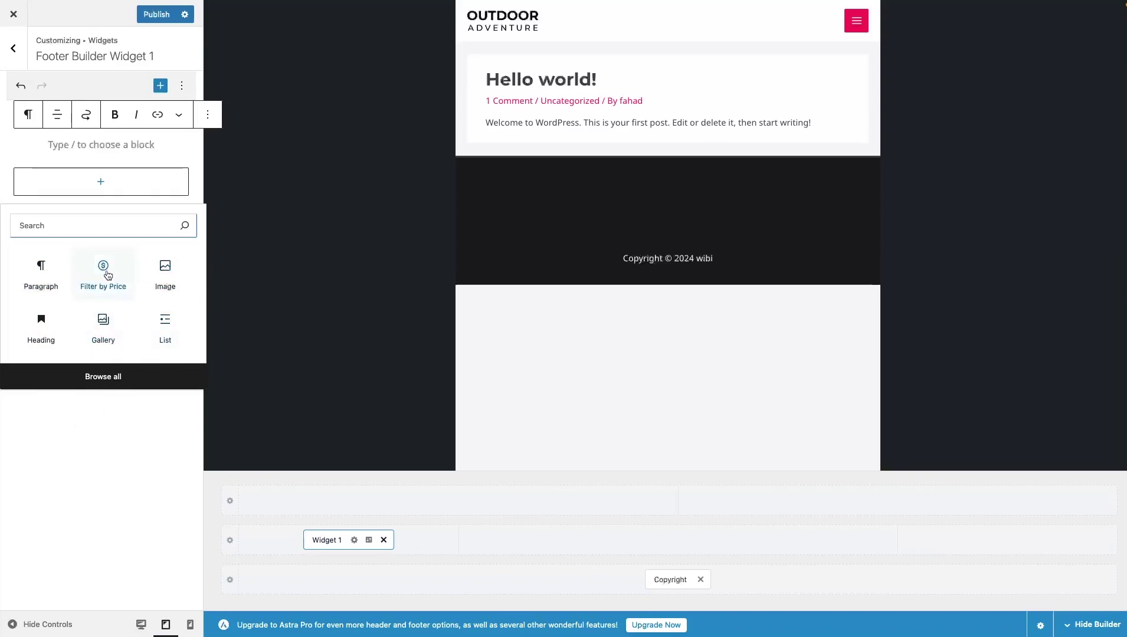
{"action": "type", "text": "menu"}
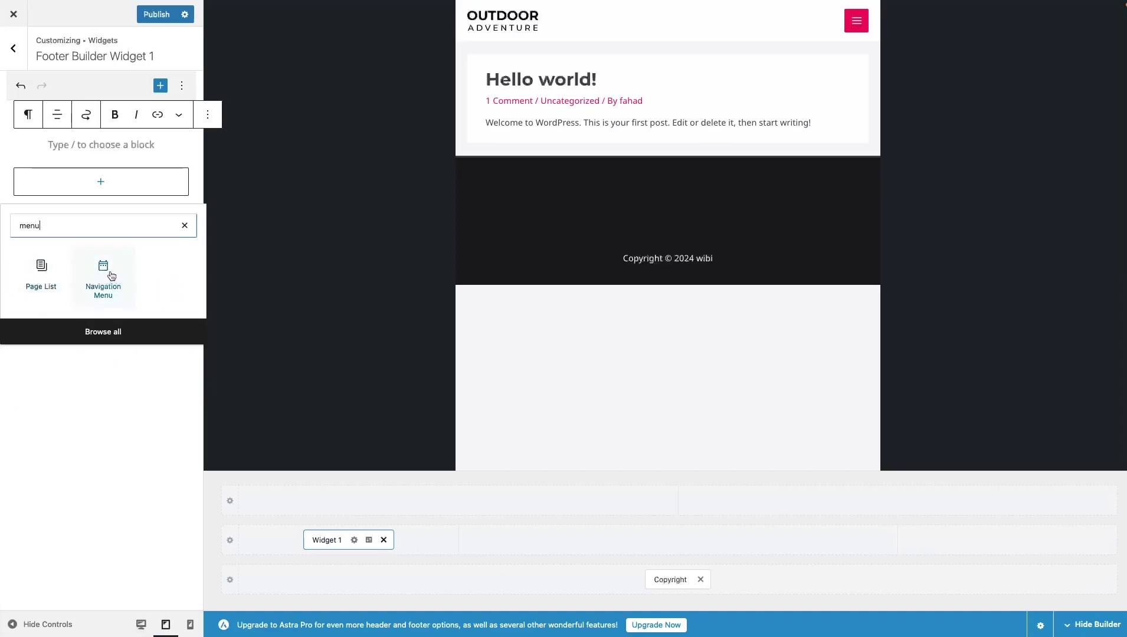
{"action": "left_click", "coordinate": [101, 271]}
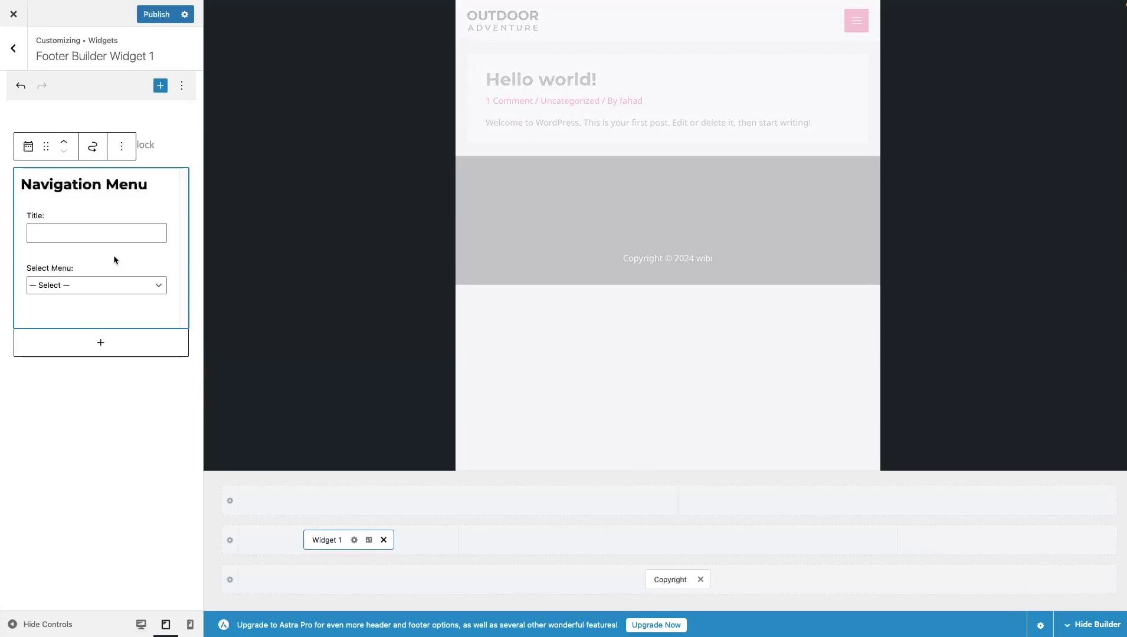
{"action": "left_click", "coordinate": [137, 283]}
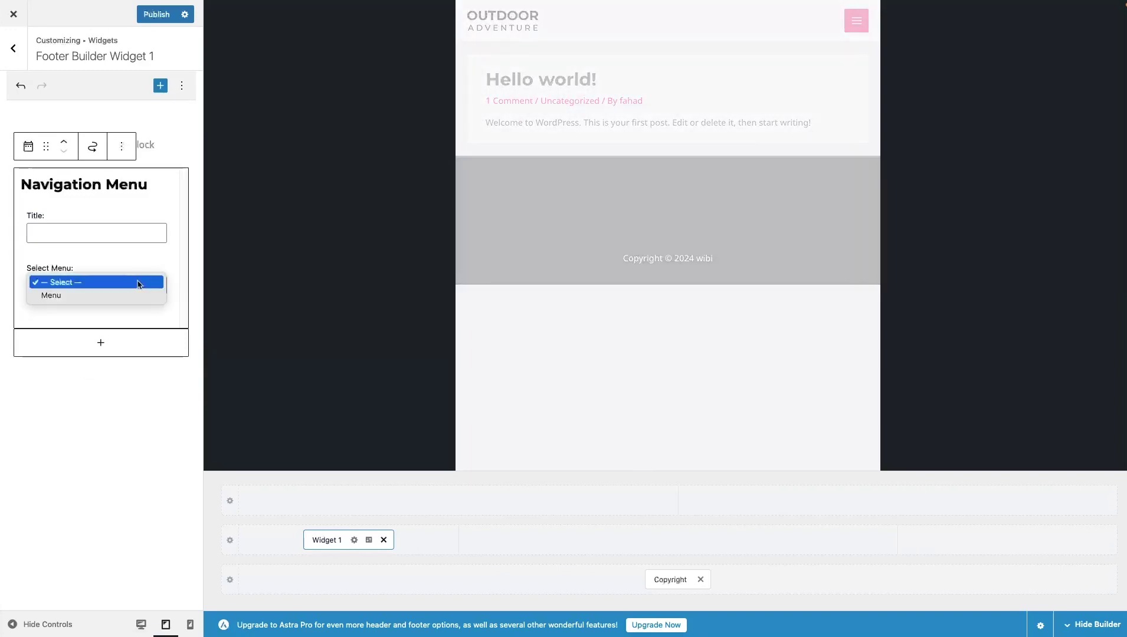
{"action": "left_click", "coordinate": [56, 300]}
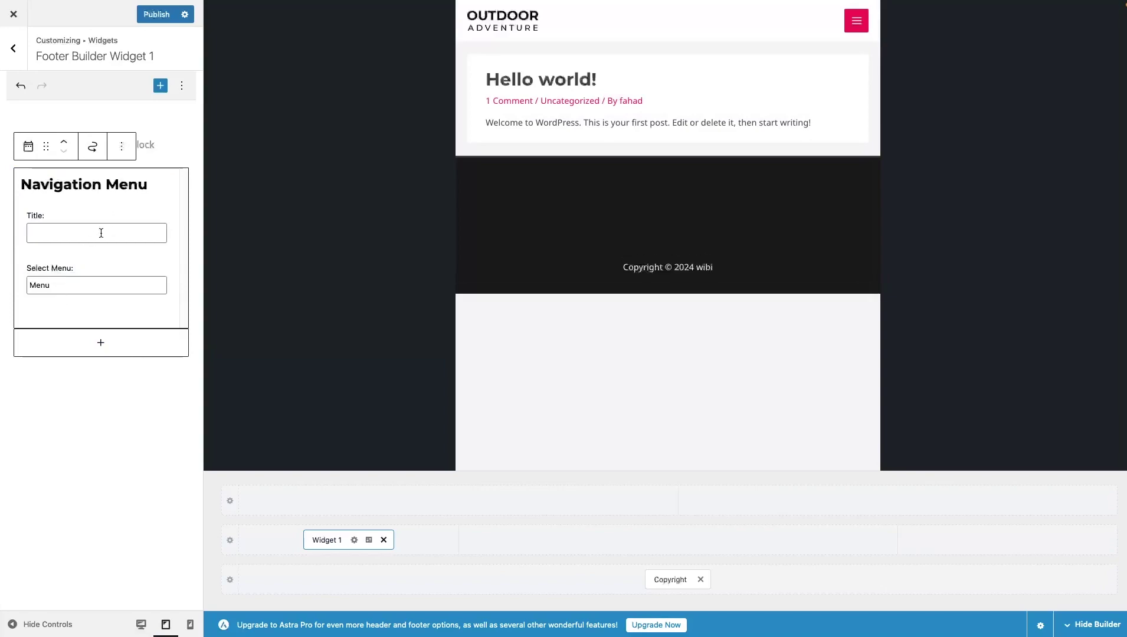
{"action": "left_click", "coordinate": [70, 240]}
{"action": "type", "text": "Quick Links"}
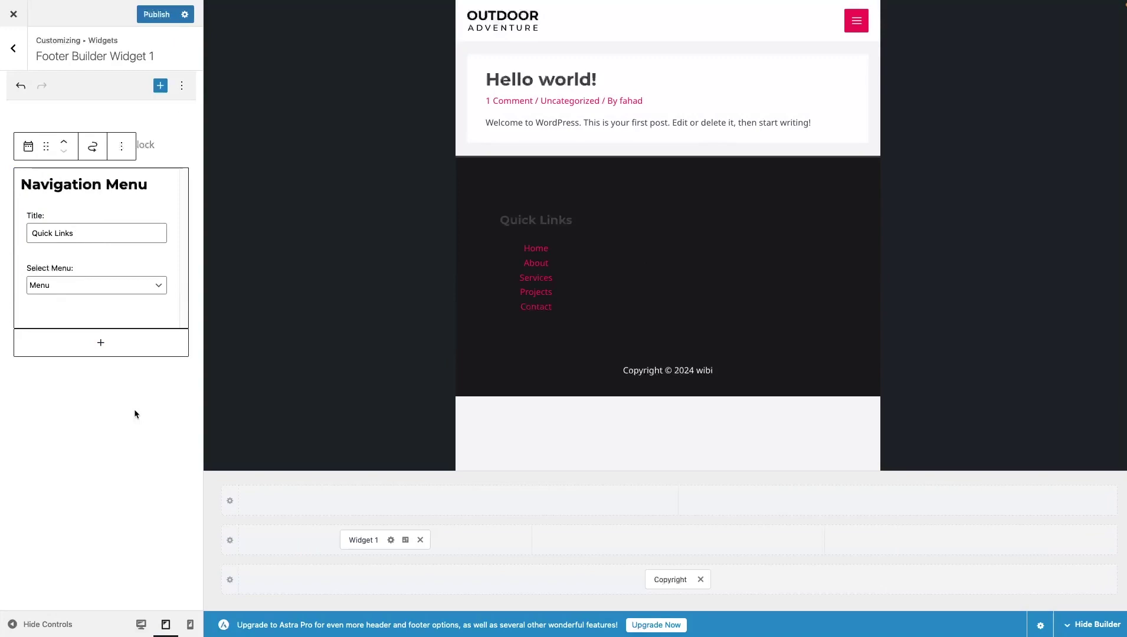
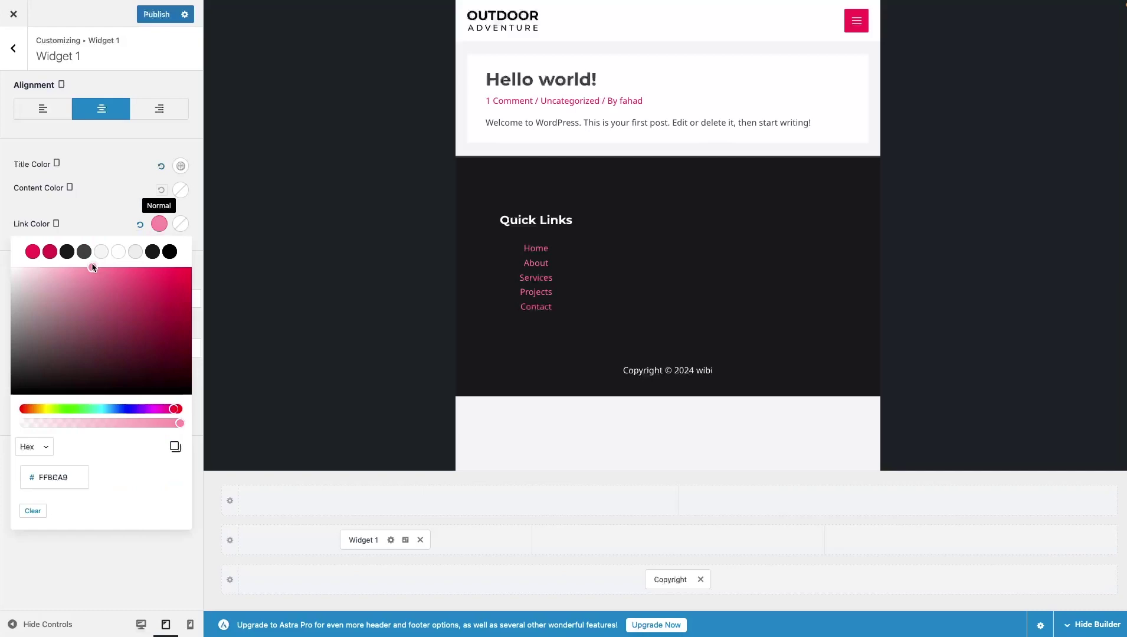
- Set Widget 1's tablet link color to a light pink, about FFB1C6, and its link hover color to FB2056
{"action": "left_click_drag", "start_coordinate": [92, 268], "coordinate": [66, 269]}
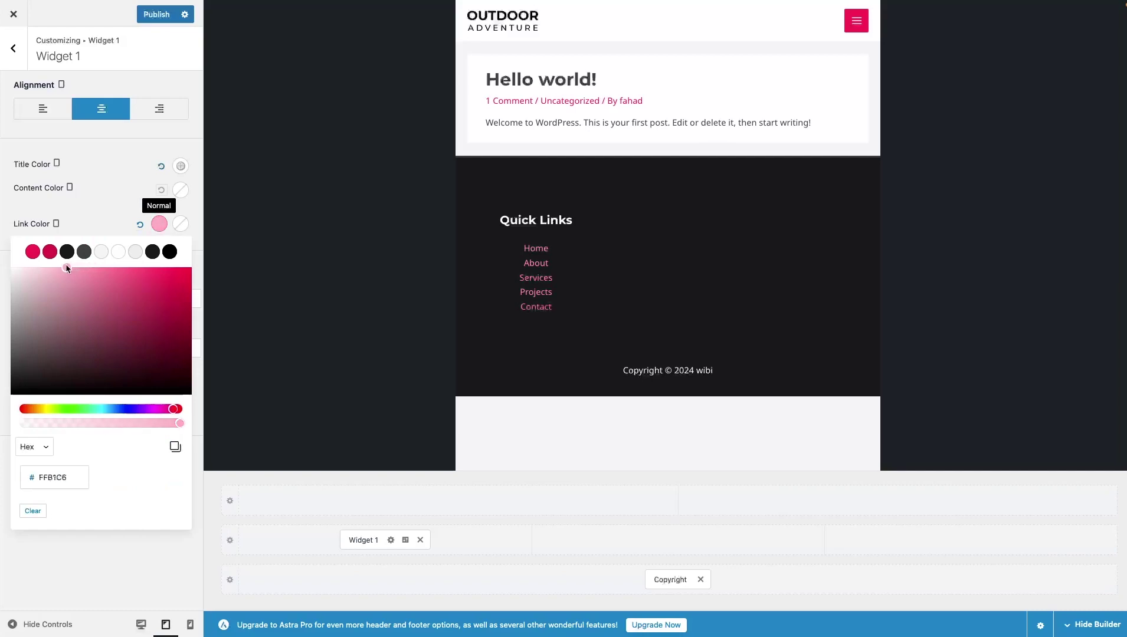
{"action": "left_click", "coordinate": [179, 225]}
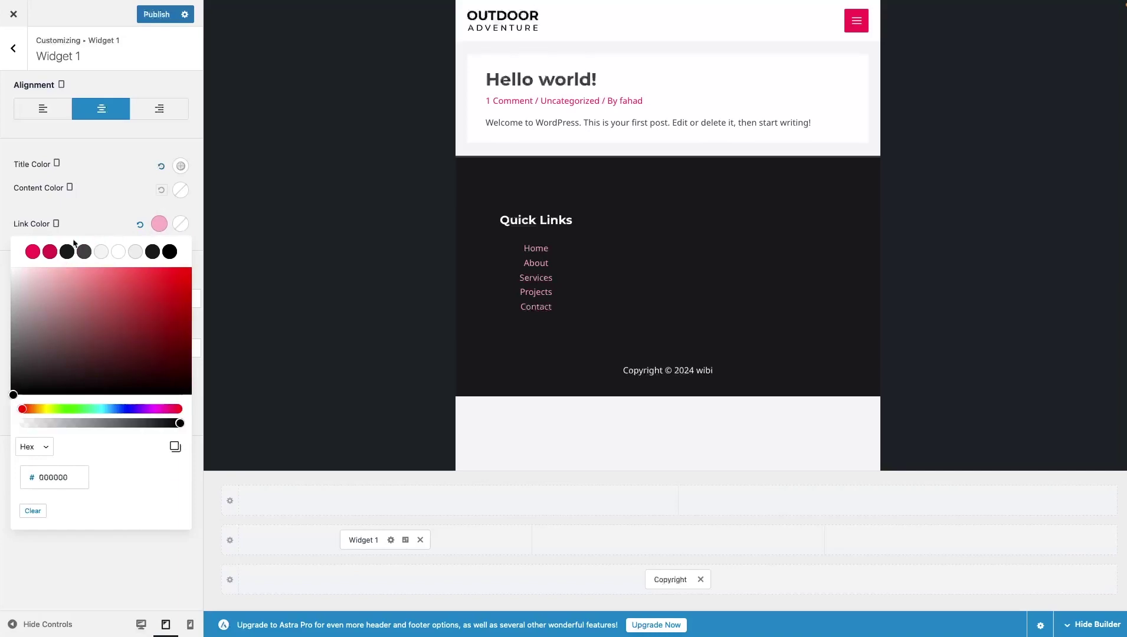
{"action": "left_click", "coordinate": [33, 257]}
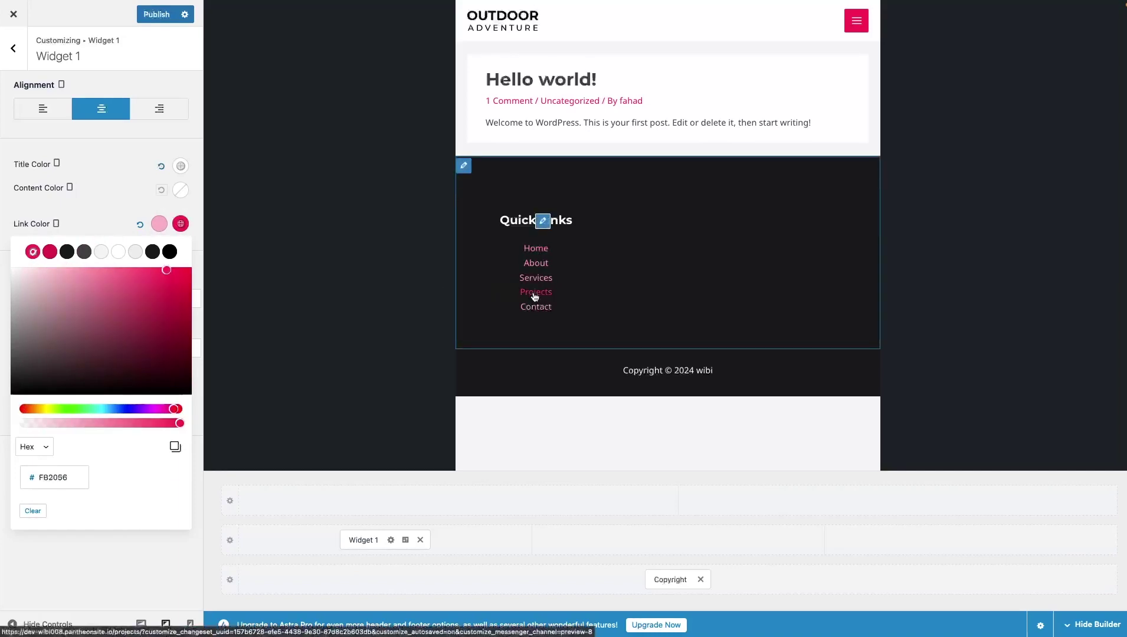
{"action": "left_click", "coordinate": [69, 209]}
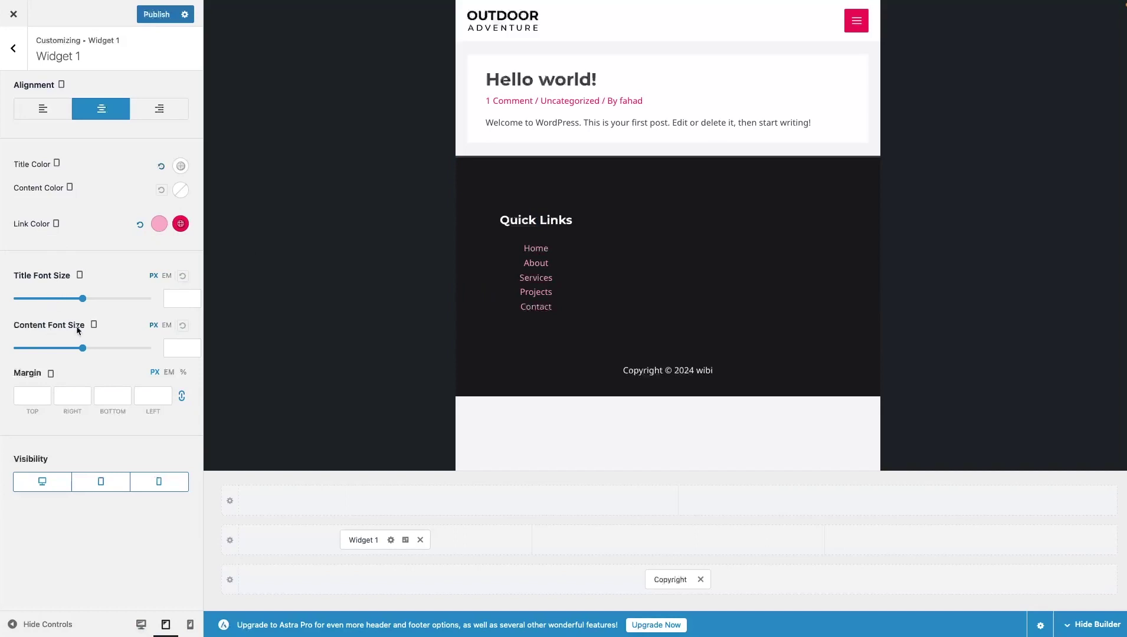
- In the desktop view, set Widget 1's title color and link hover color to white, FFFFFF
{"action": "left_click", "coordinate": [41, 398]}
{"action": "left_click", "coordinate": [139, 625]}
{"action": "scroll", "coordinate": [418, 365], "scroll_direction": "down", "scroll_amount": 1}
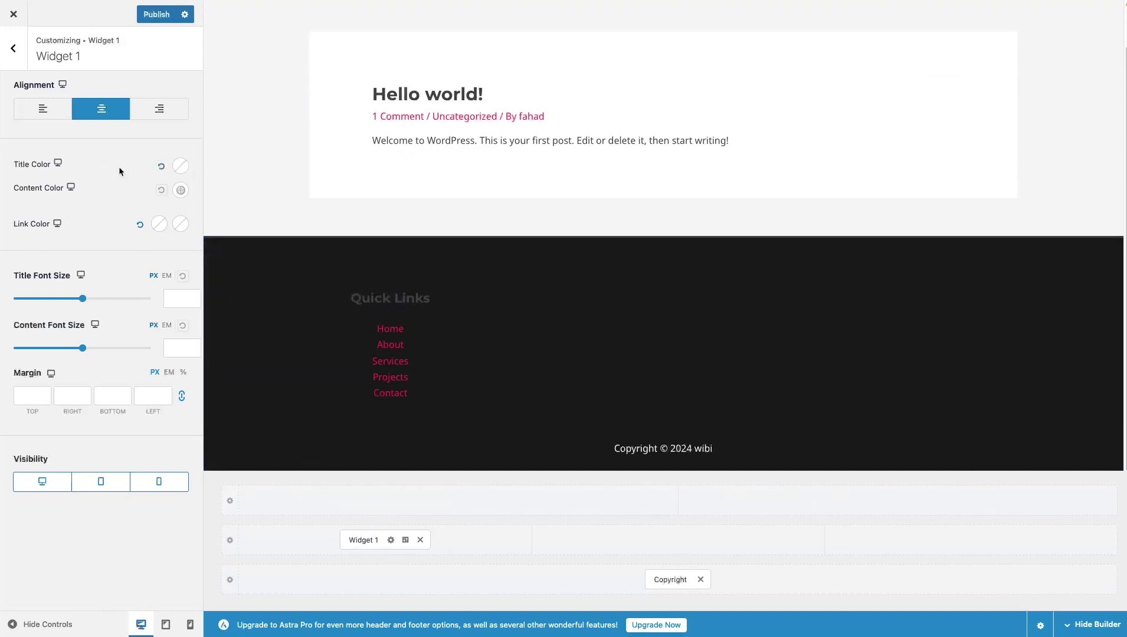
{"action": "left_click", "coordinate": [180, 165]}
{"action": "left_click", "coordinate": [101, 195]}
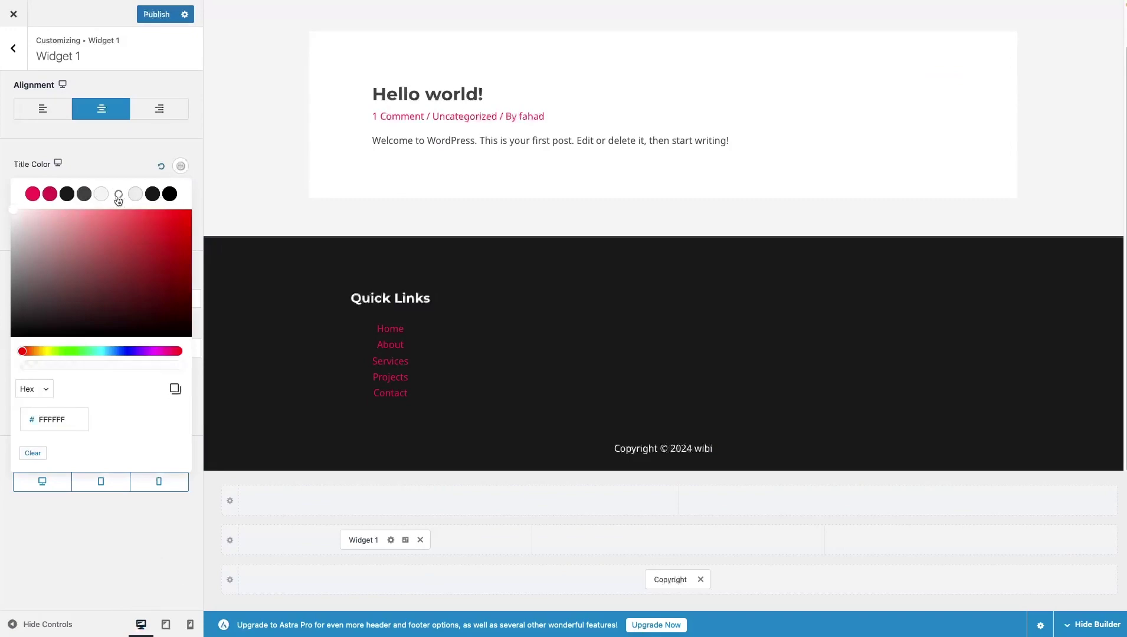
{"action": "left_click", "coordinate": [103, 150]}
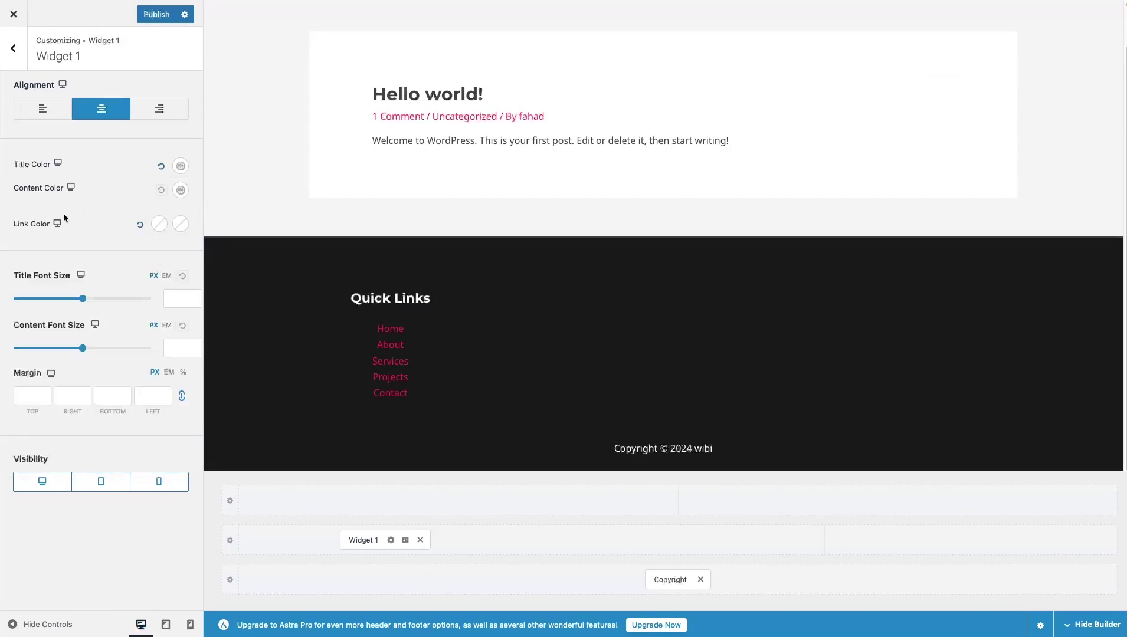
{"action": "left_click", "coordinate": [181, 223]}
{"action": "left_click", "coordinate": [119, 252]}
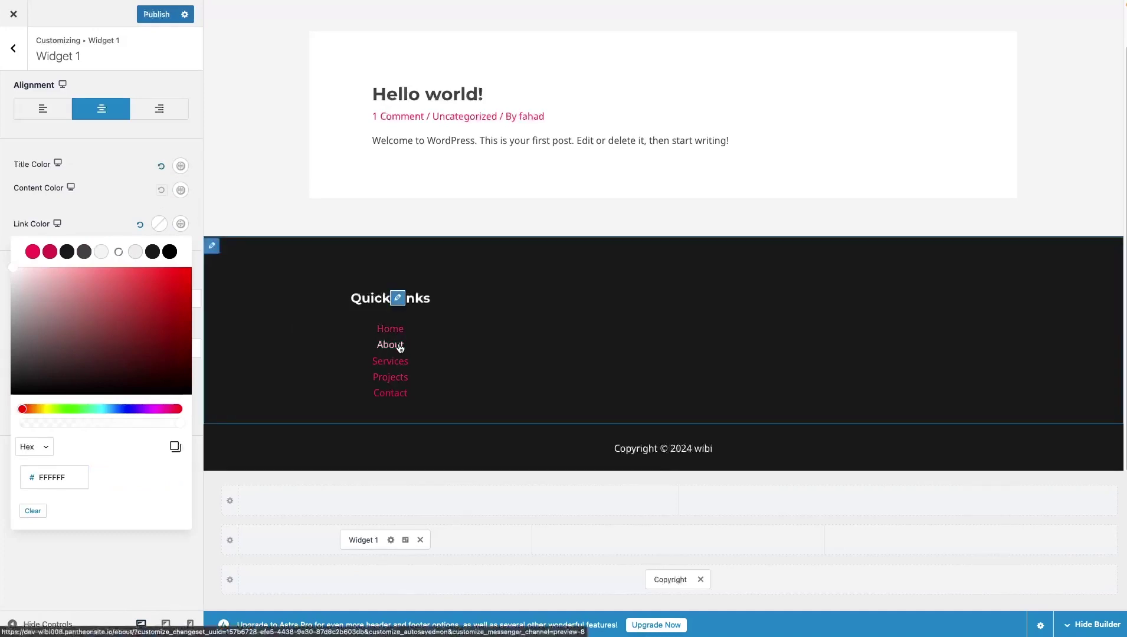
{"action": "left_click", "coordinate": [69, 528]}
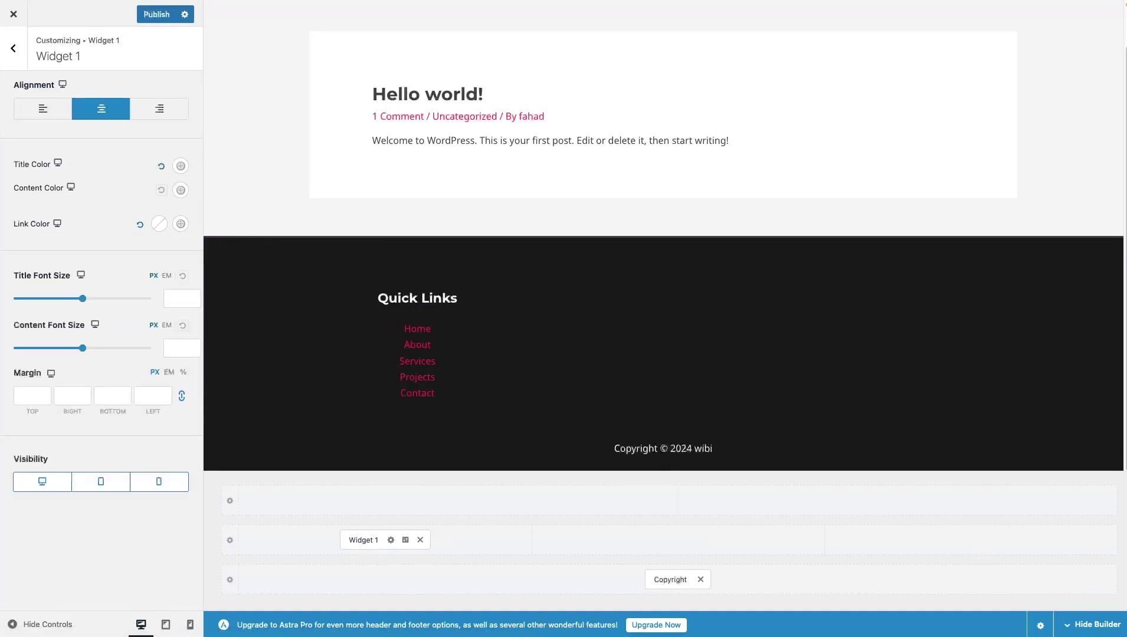
- Add Widget 2 to the middle column of the primary footer row and insert an Image block in it
{"action": "left_click", "coordinate": [638, 549]}
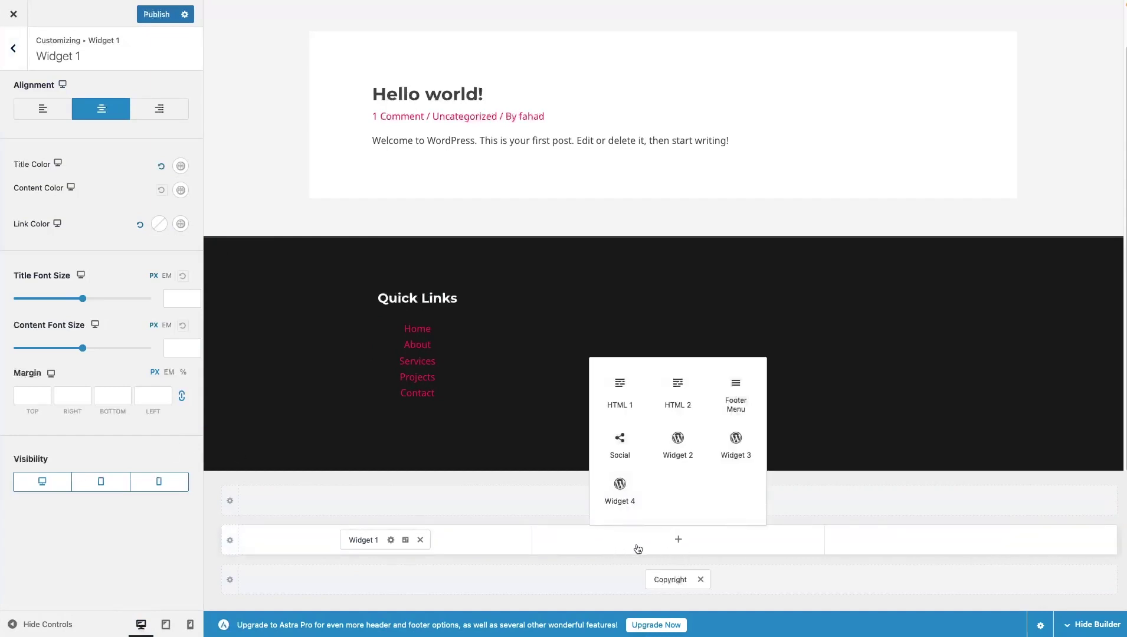
{"action": "left_click", "coordinate": [672, 444]}
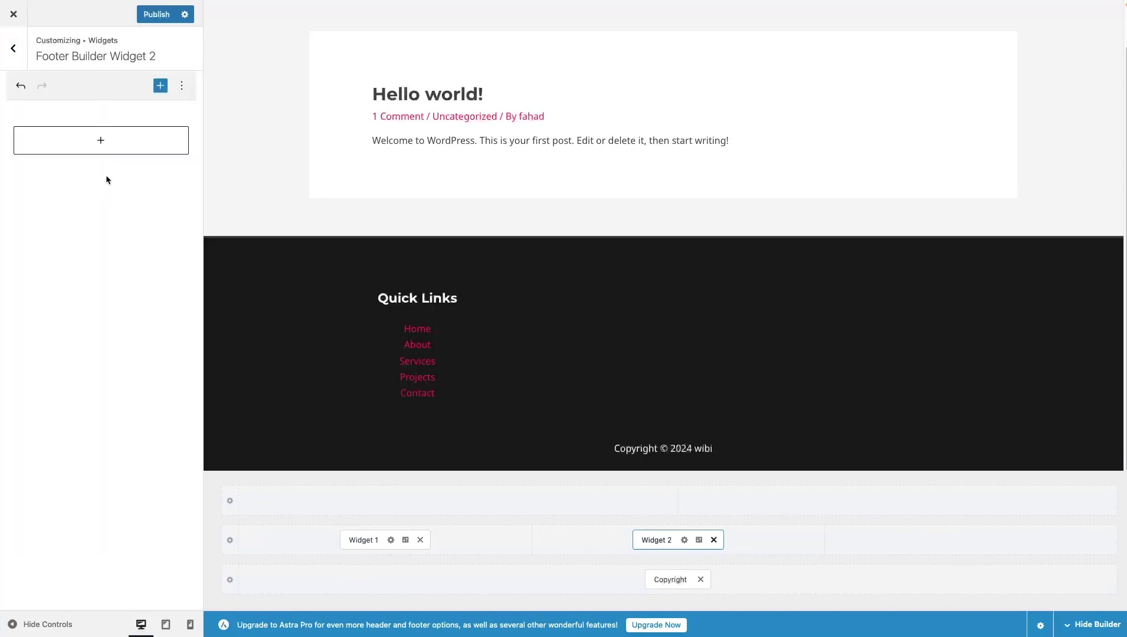
{"action": "left_click", "coordinate": [115, 145]}
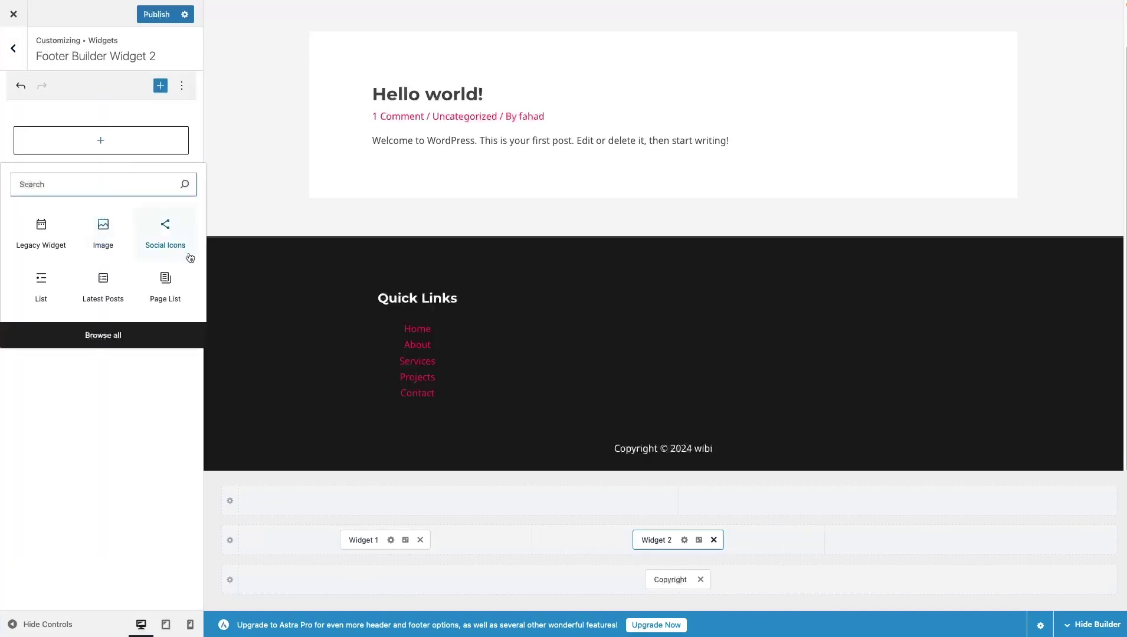
{"action": "left_click", "coordinate": [104, 229]}
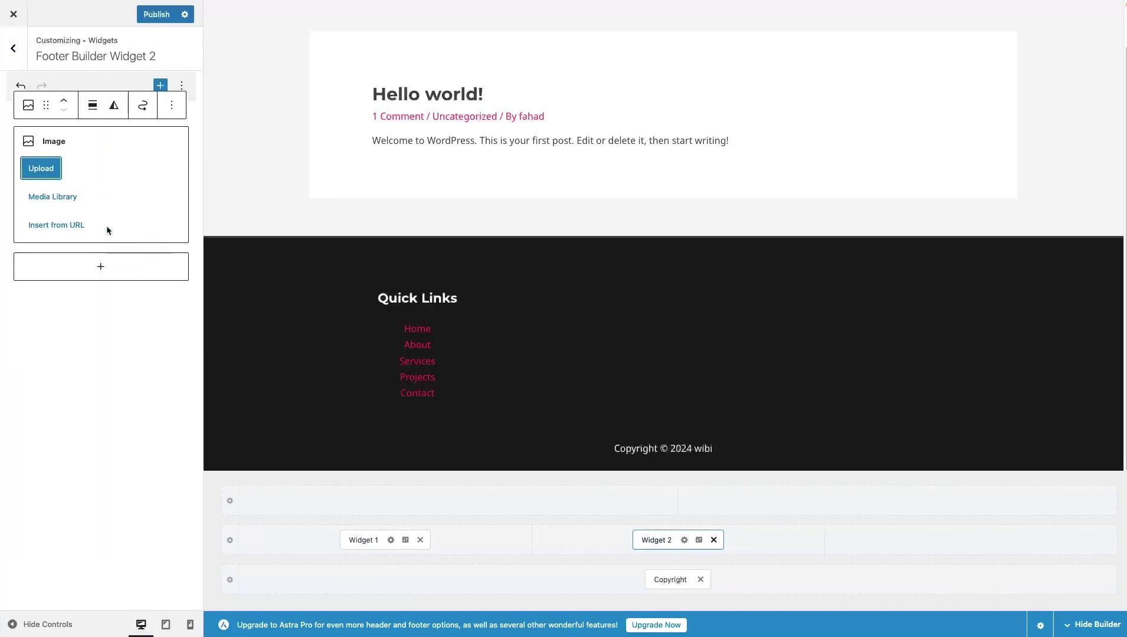
- Fill Widget 2's Image block with white-logo.png from the Media Library
{"action": "left_click", "coordinate": [68, 198]}
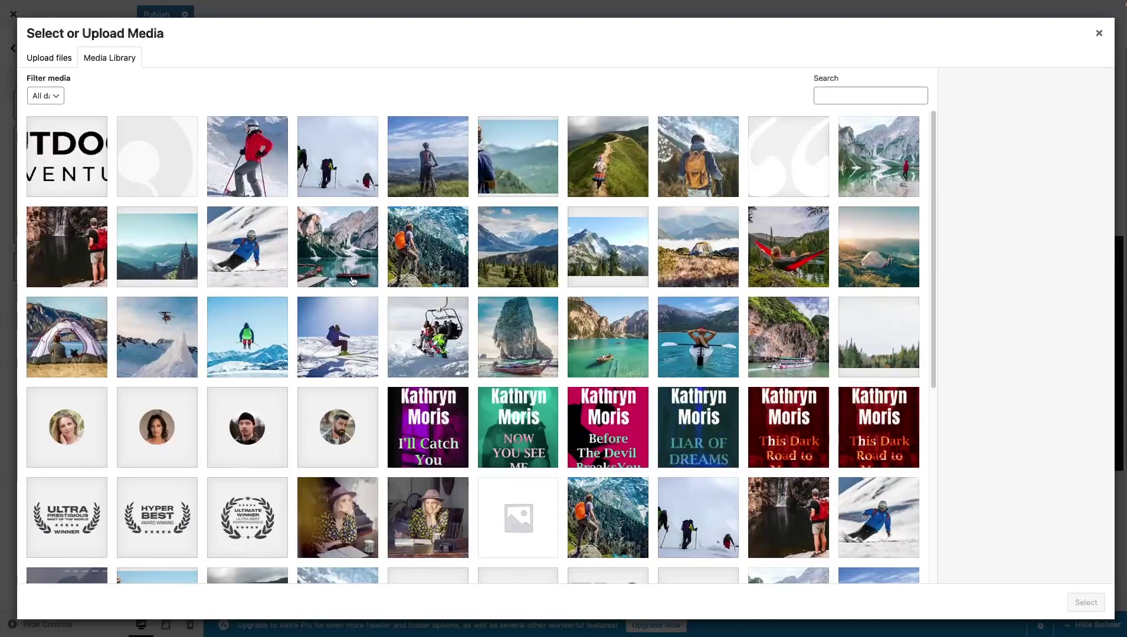
{"action": "scroll", "coordinate": [457, 330], "scroll_direction": "down", "scroll_amount": 5}
{"action": "scroll", "coordinate": [457, 330], "scroll_direction": "down", "scroll_amount": 1}
{"action": "left_click", "coordinate": [446, 306]}
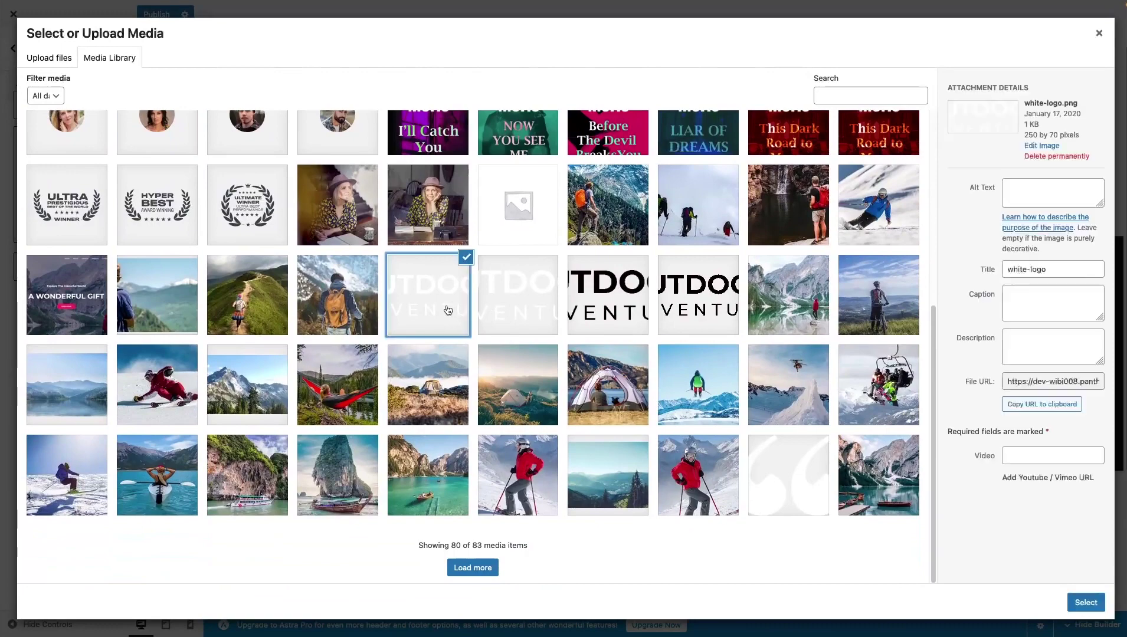
{"action": "left_click", "coordinate": [1085, 602]}
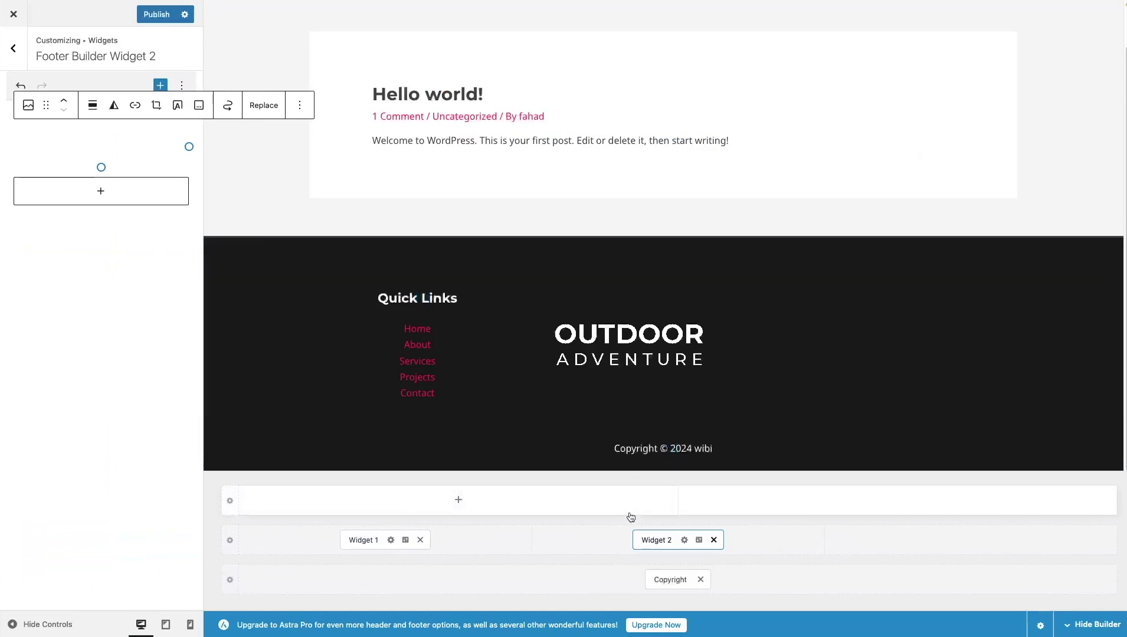
- Move Widget 2 to the first column of the primary footer row and Widget 1 to the middle column
{"action": "left_click_drag", "start_coordinate": [655, 543], "coordinate": [319, 542]}
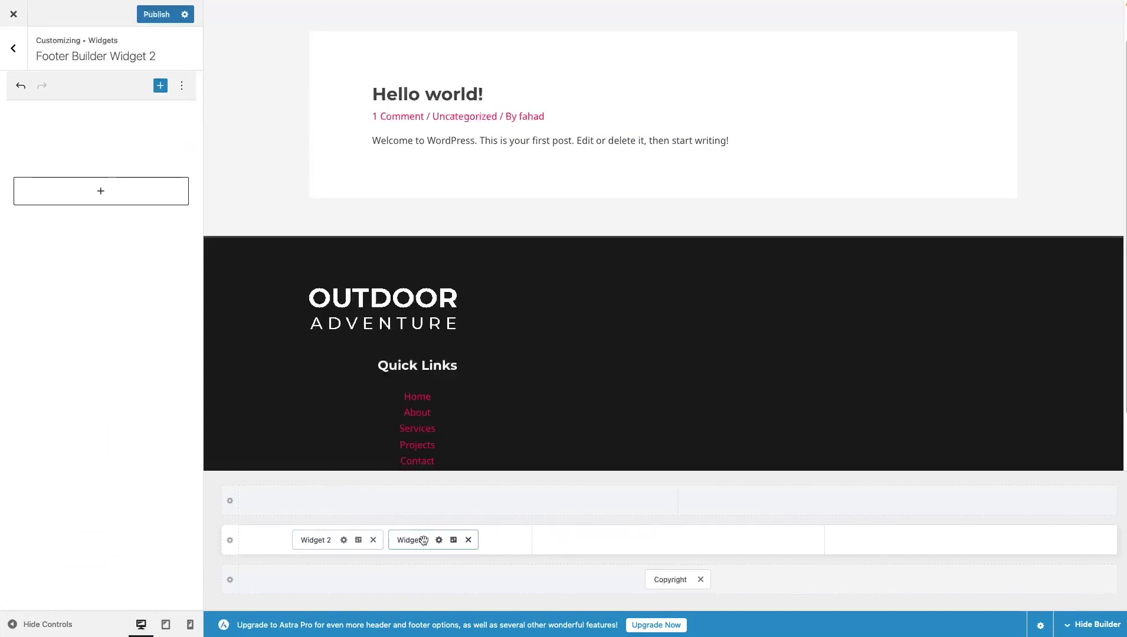
{"action": "left_click_drag", "start_coordinate": [417, 542], "coordinate": [614, 552]}
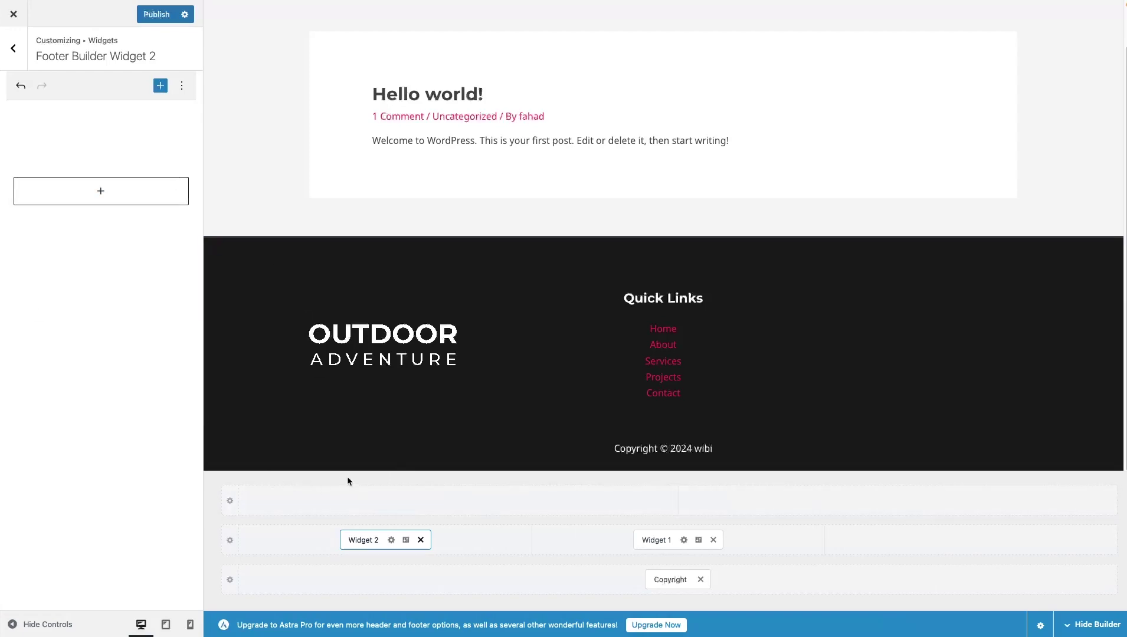
- Add the HTML 1 element to the first column of the uppermost footer row with the text "Call us anytime for help"
{"action": "left_click", "coordinate": [459, 499]}
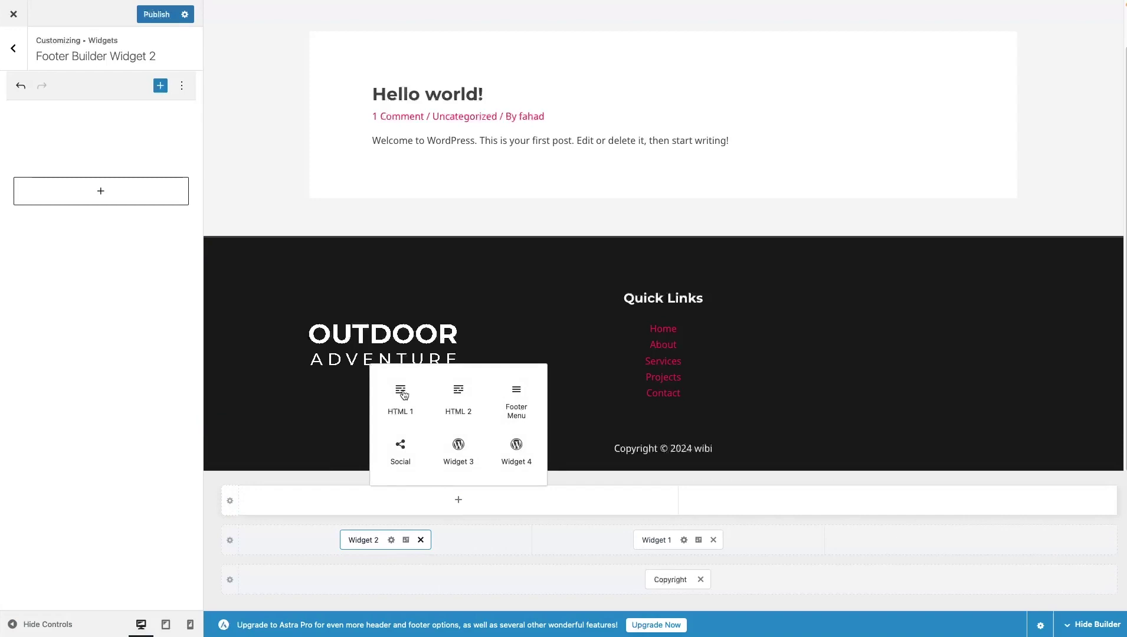
{"action": "left_click", "coordinate": [408, 424]}
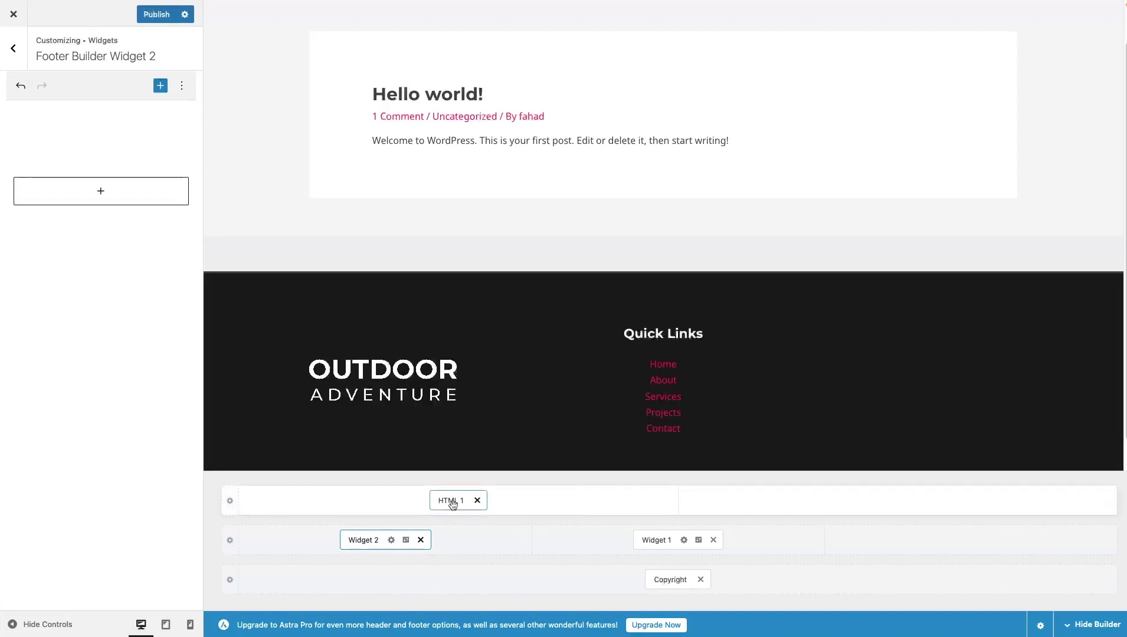
{"action": "left_click", "coordinate": [453, 501]}
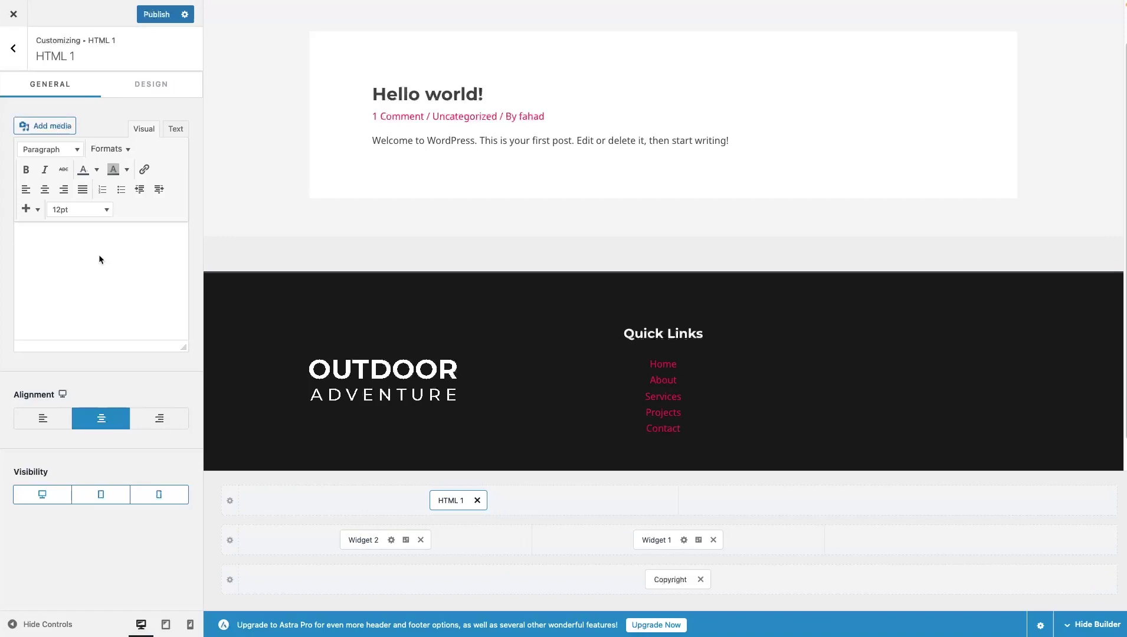
{"action": "left_click", "coordinate": [88, 244]}
{"action": "type", "text": "Call us anytime for help"}
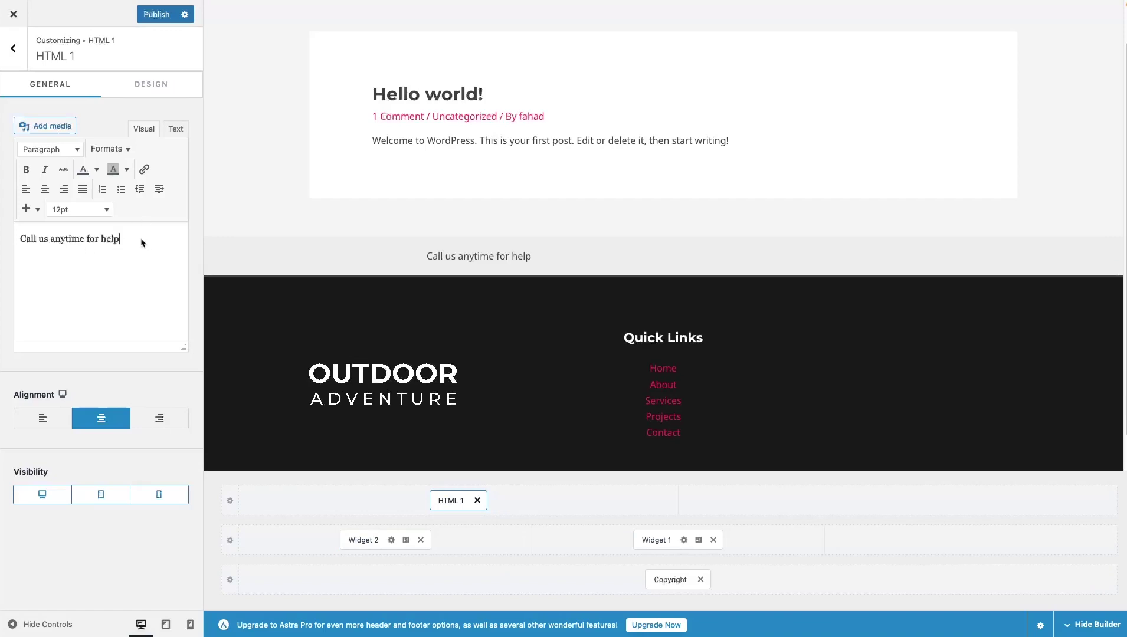
- Set the HTML 1 element's desktop alignment to right
{"action": "left_click", "coordinate": [76, 151]}
{"action": "left_click", "coordinate": [107, 337]}
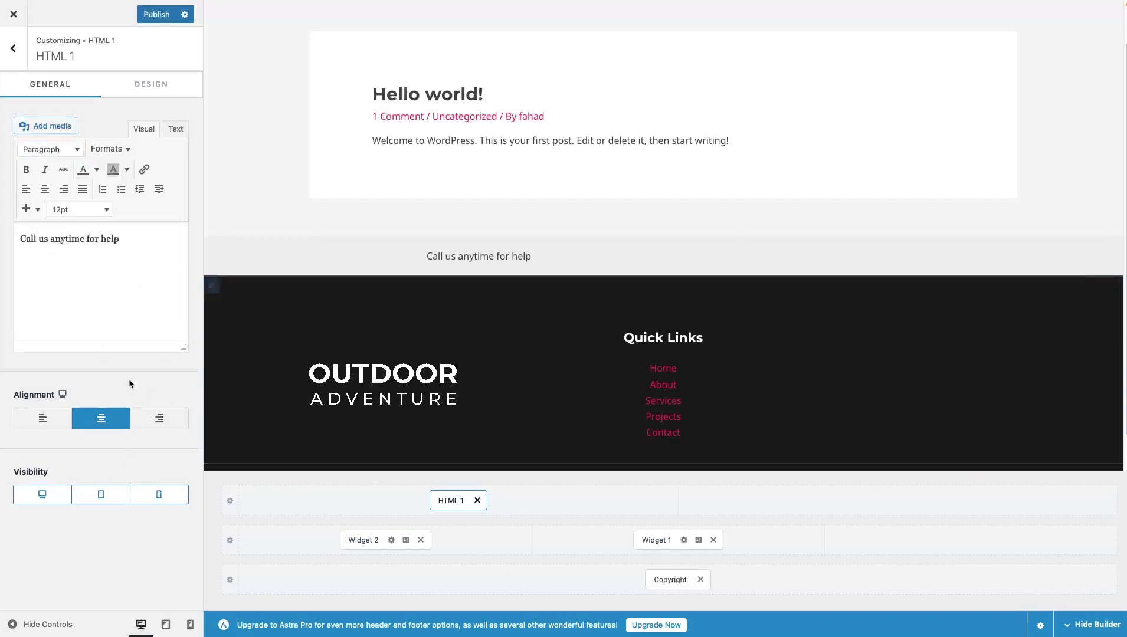
{"action": "left_click", "coordinate": [158, 424]}
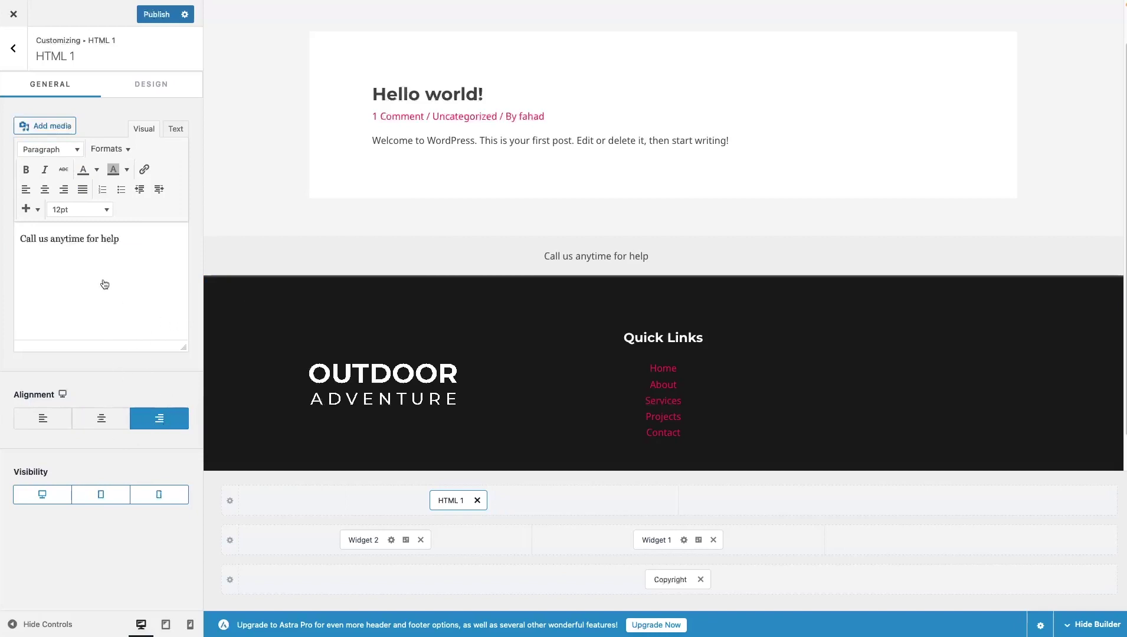
- Add Widget 3 to the second column of the uppermost footer row, containing a Buttons block labelled CLICK HERE
{"action": "left_click", "coordinate": [779, 505]}
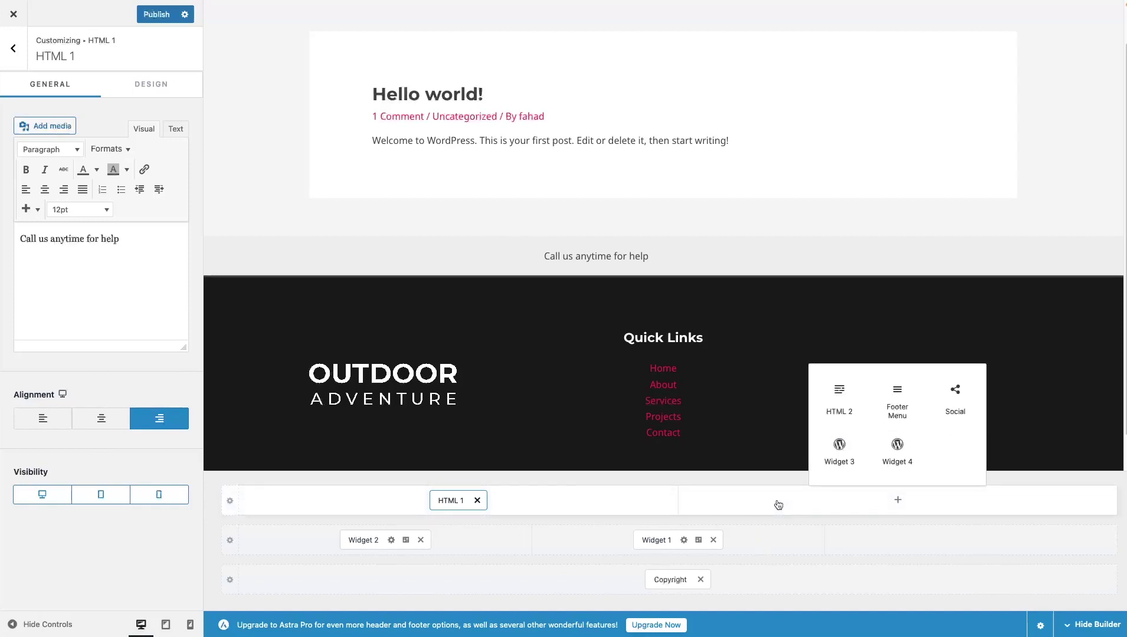
{"action": "left_click", "coordinate": [848, 448]}
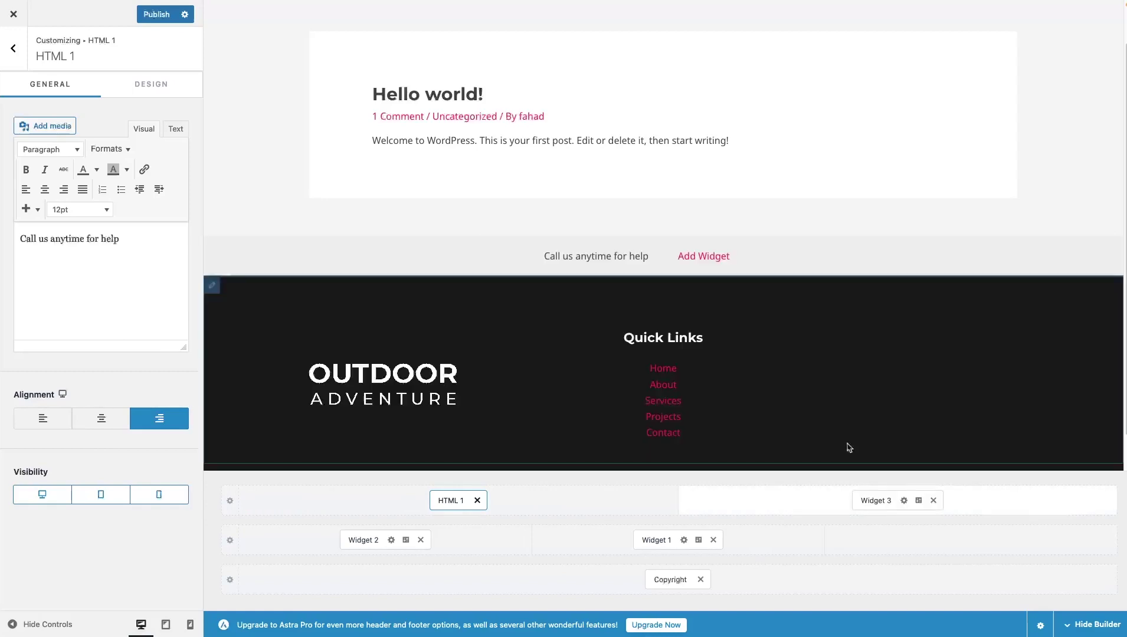
{"action": "left_click", "coordinate": [877, 501]}
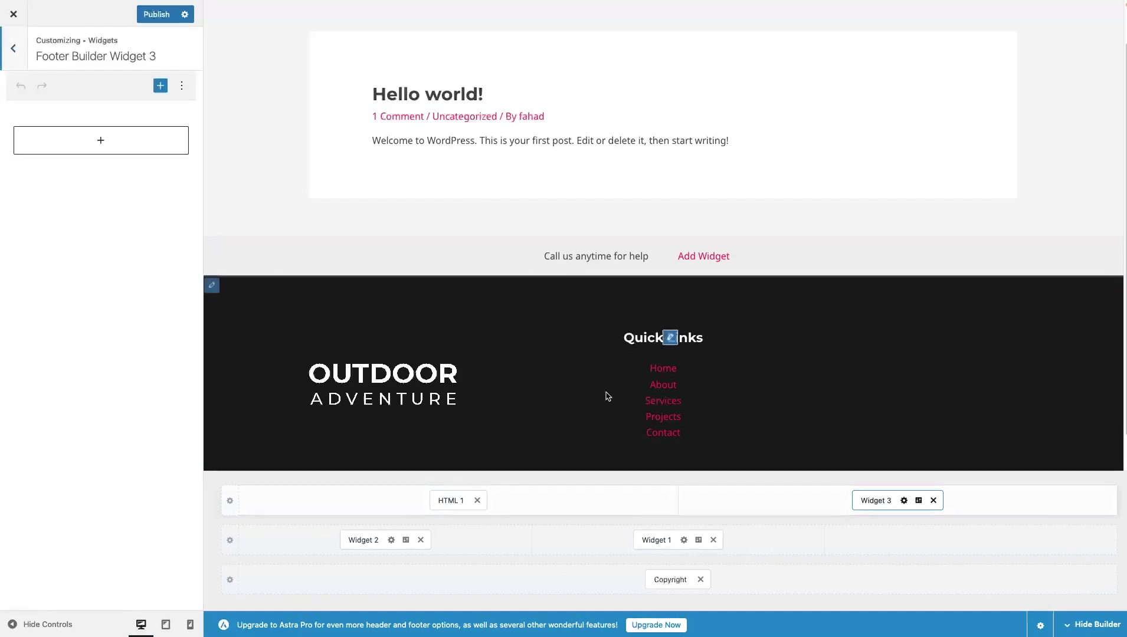
{"action": "left_click", "coordinate": [93, 136]}
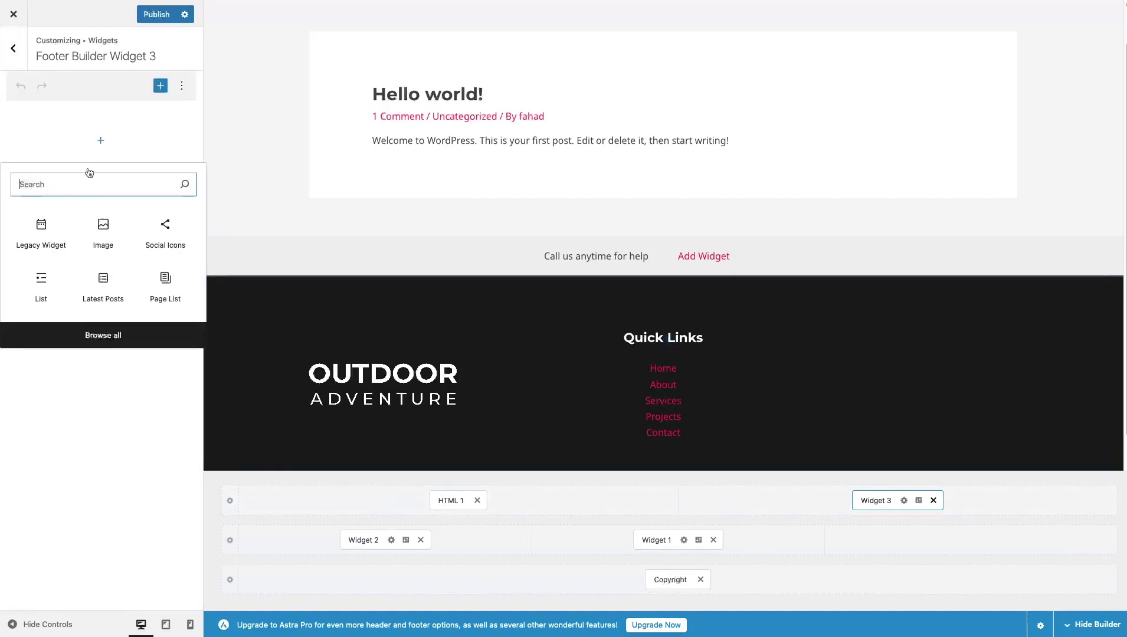
{"action": "type", "text": "butt"}
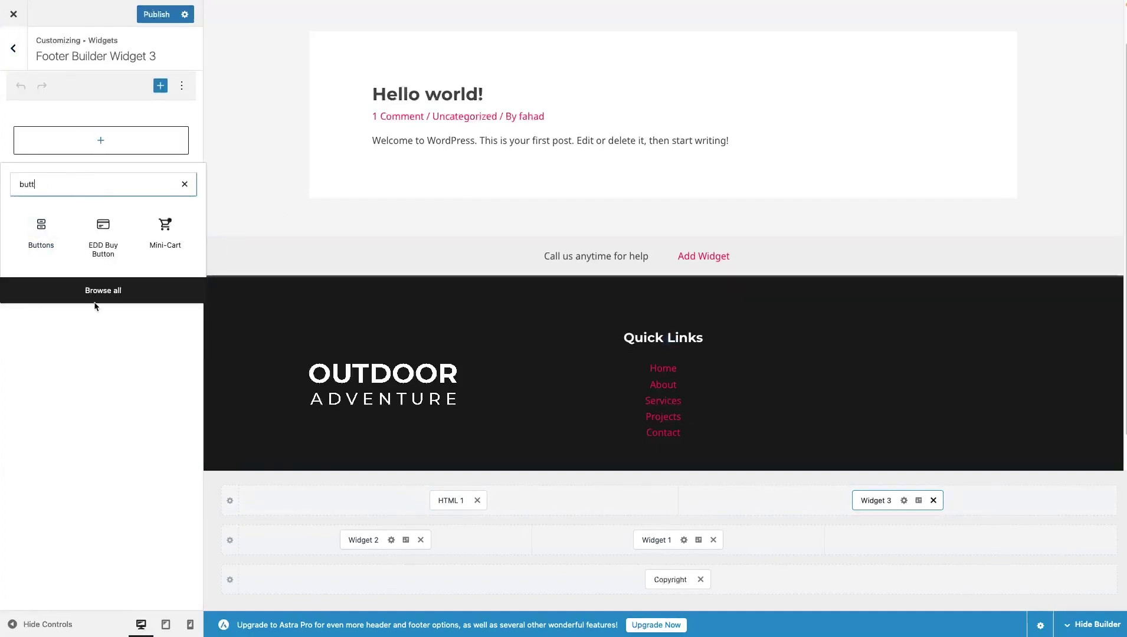
{"action": "left_click", "coordinate": [45, 226]}
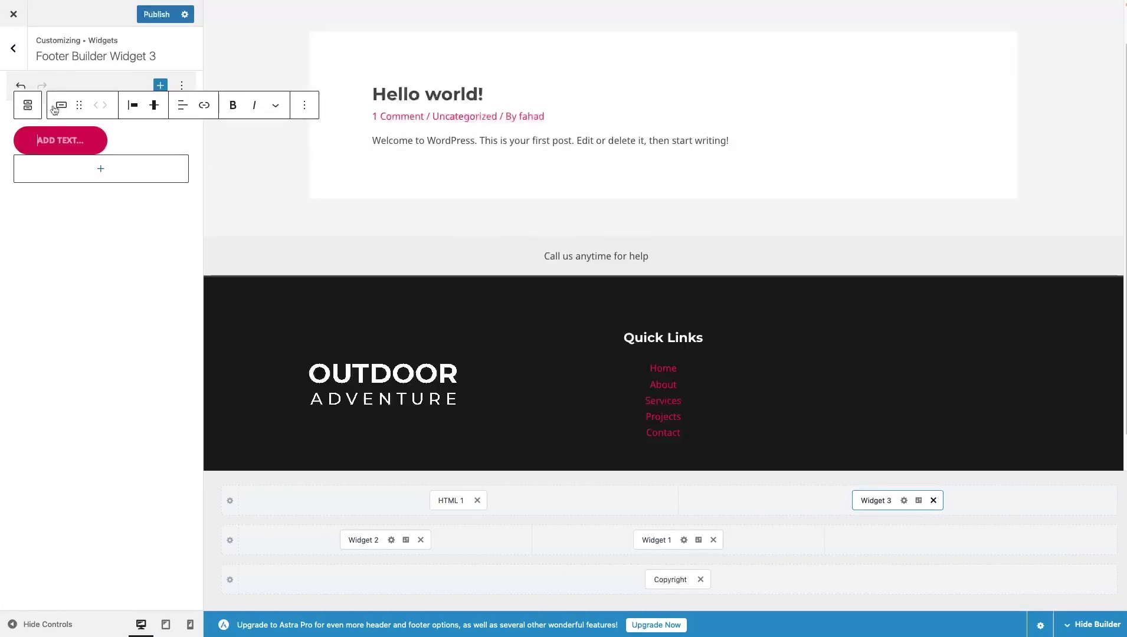
{"action": "type", "text": "CLICK HERE"}
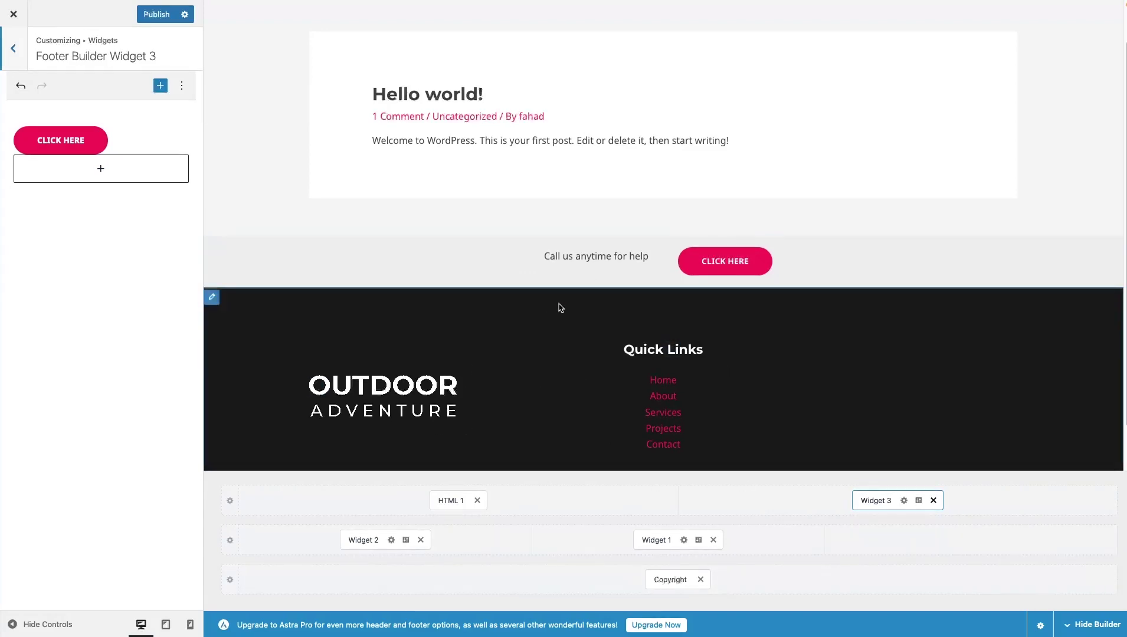
- Set the HTML 1 element's desktop font size to 26 px
{"action": "left_click", "coordinate": [444, 500]}
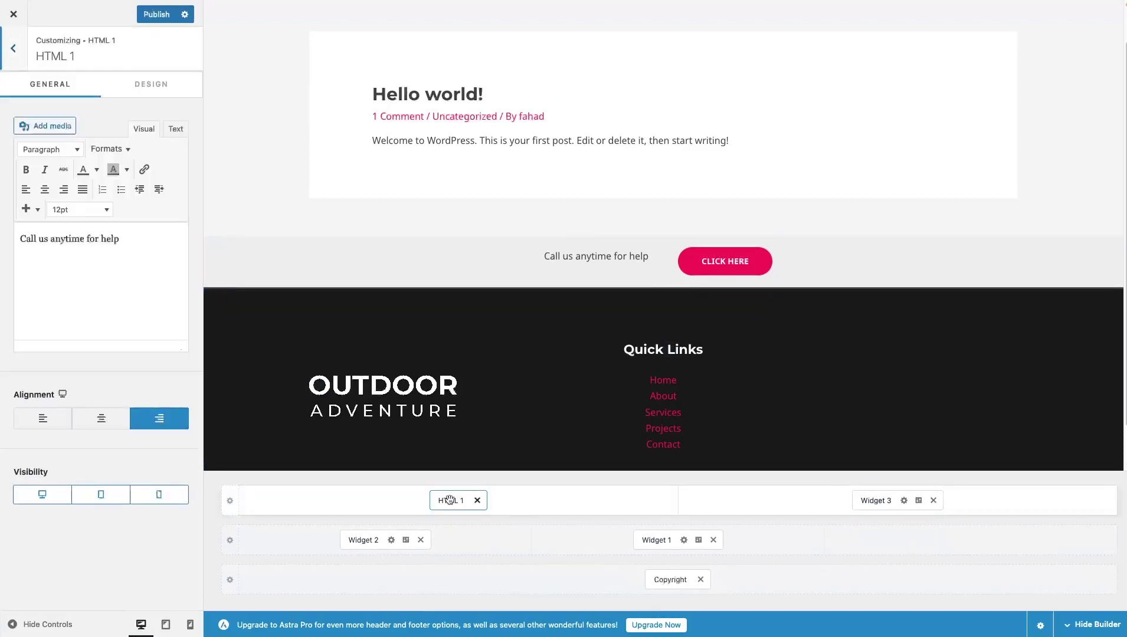
{"action": "left_click", "coordinate": [152, 83]}
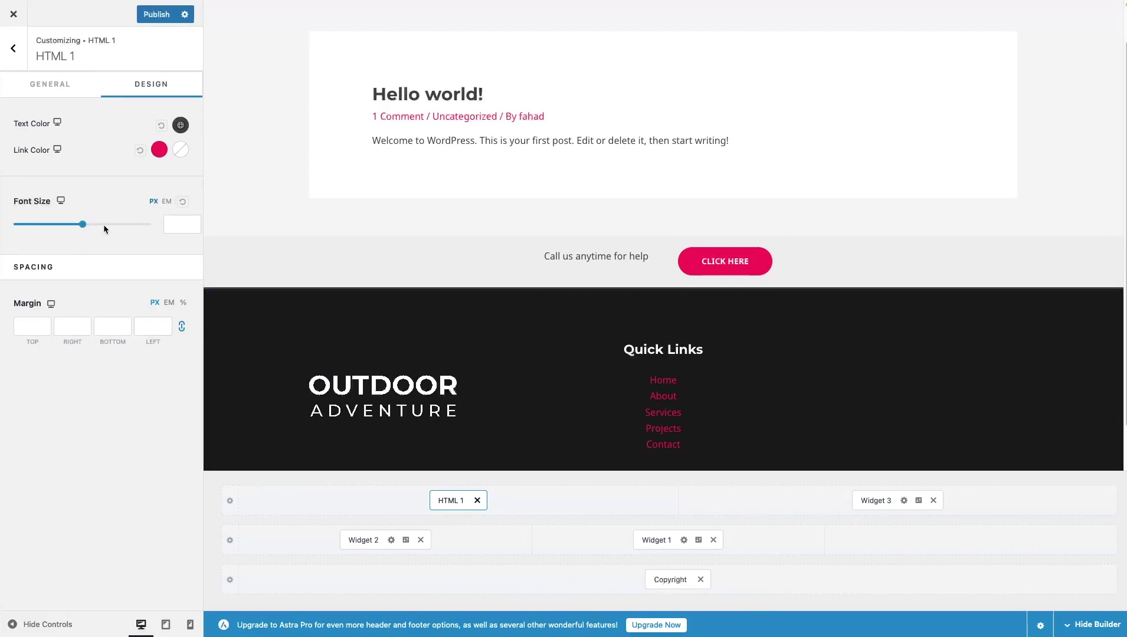
{"action": "left_click_drag", "start_coordinate": [104, 224], "coordinate": [34, 231]}
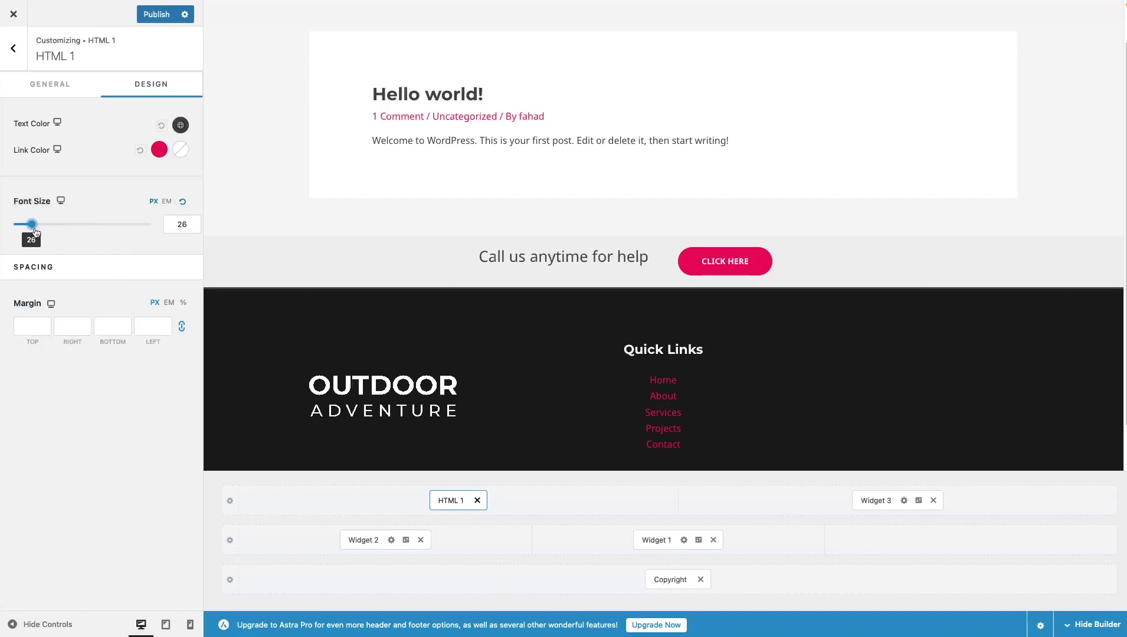
- Set the HTML 1 element's linked margins to 10 px and unlink the values of the four sides
{"action": "left_click", "coordinate": [36, 325]}
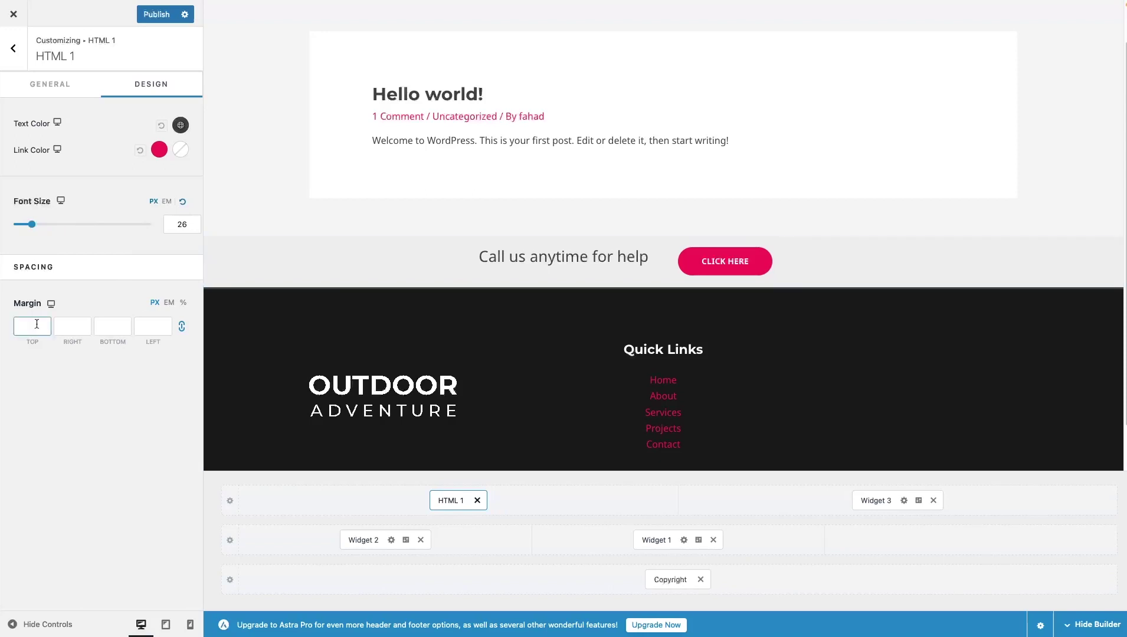
{"action": "type", "text": "10"}
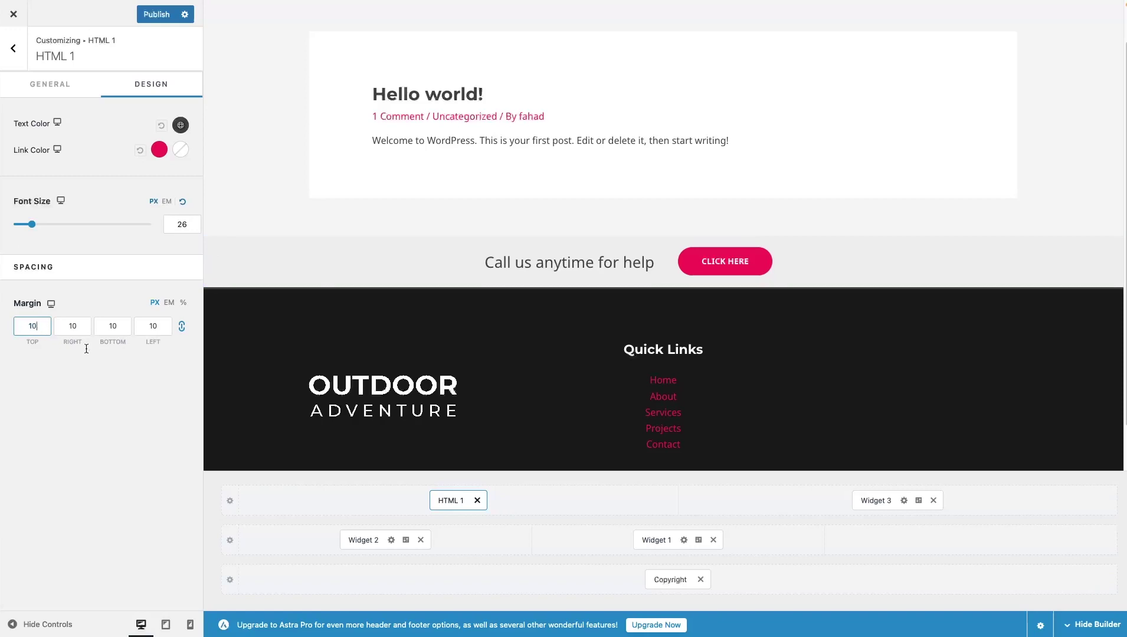
{"action": "left_click", "coordinate": [182, 327]}
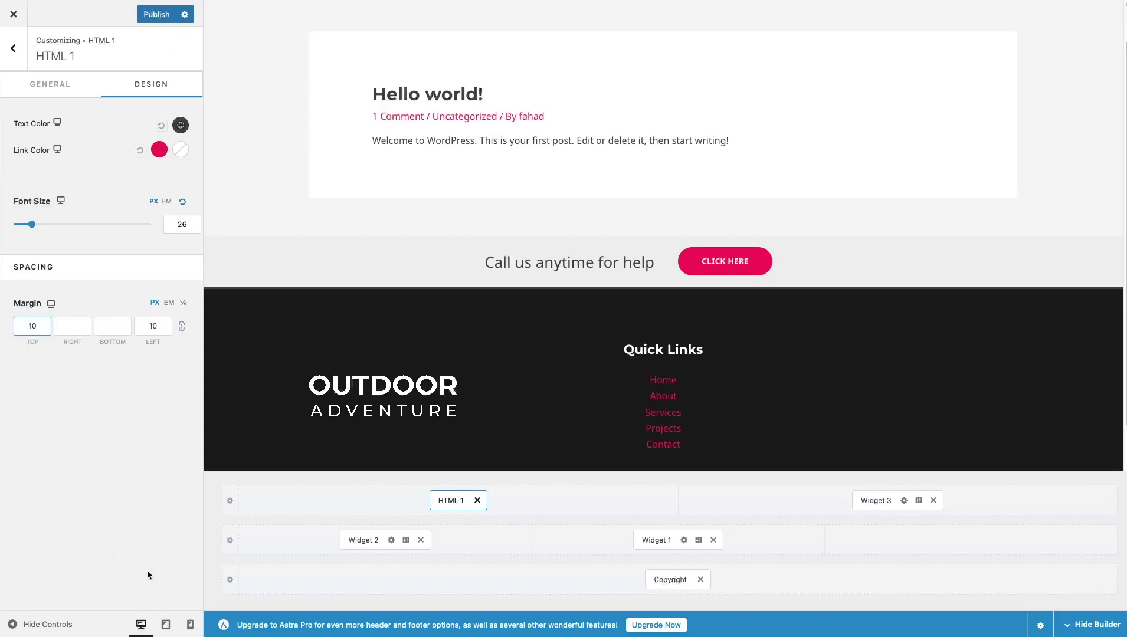